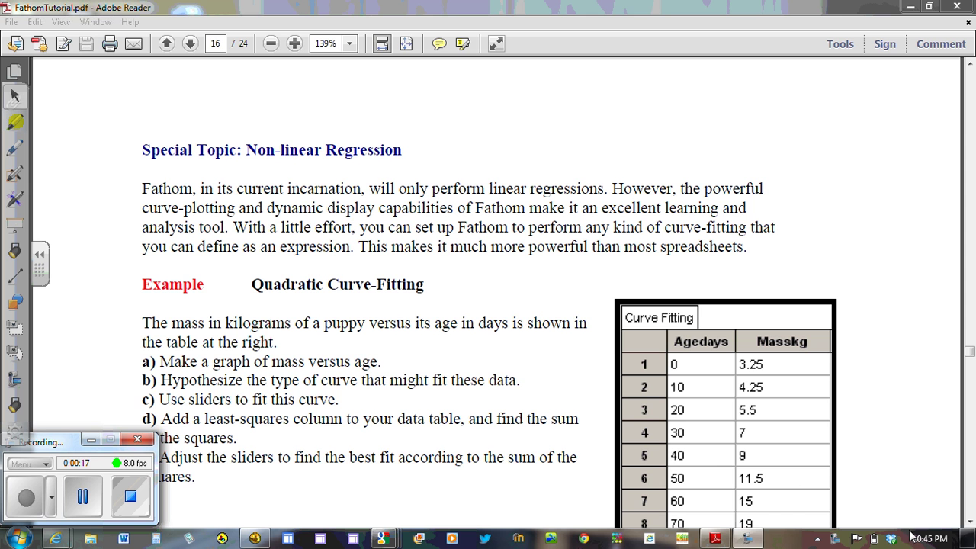
Step: Scroll the tutorial page down until rows 9 and 10 of the age-mass table show
{"action": "left_click", "coordinate": [970, 524]}
{"action": "left_click", "coordinate": [970, 525]}
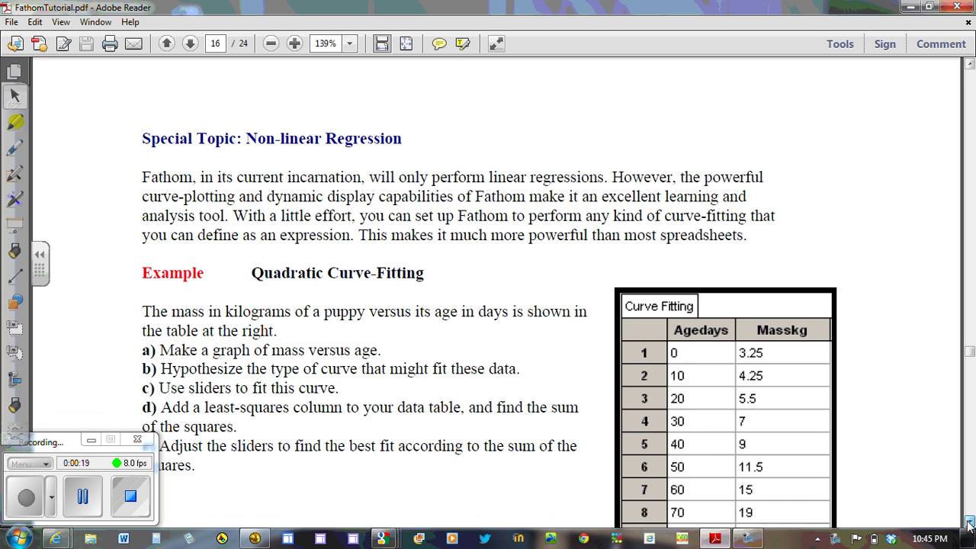
{"action": "left_click", "coordinate": [970, 525]}
{"action": "left_click", "coordinate": [970, 525]}
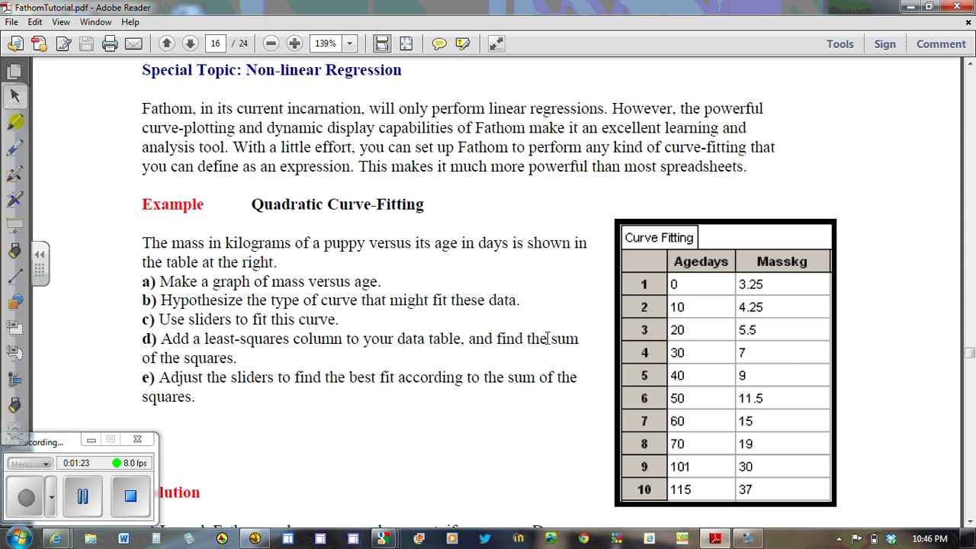
{"action": "left_click", "coordinate": [13, 124]}
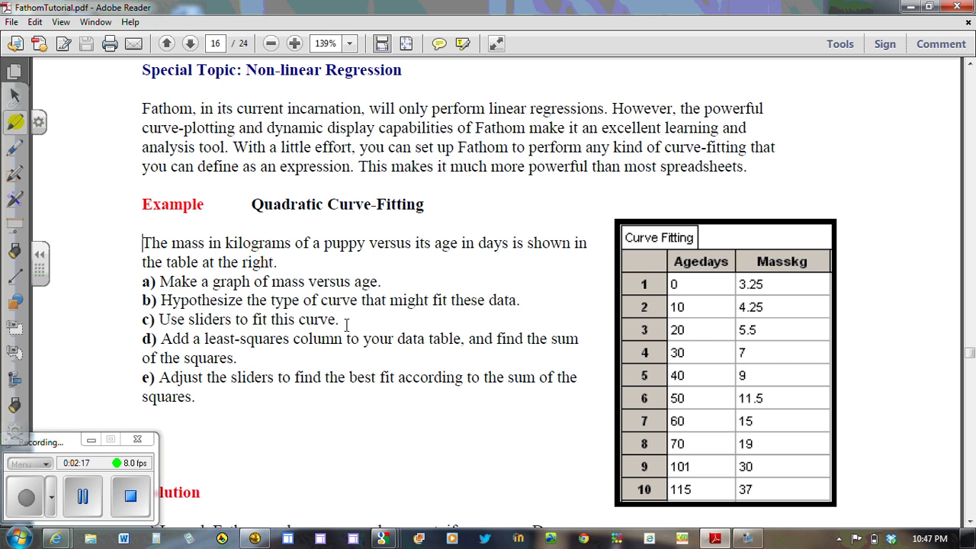
{"action": "left_click", "coordinate": [91, 440]}
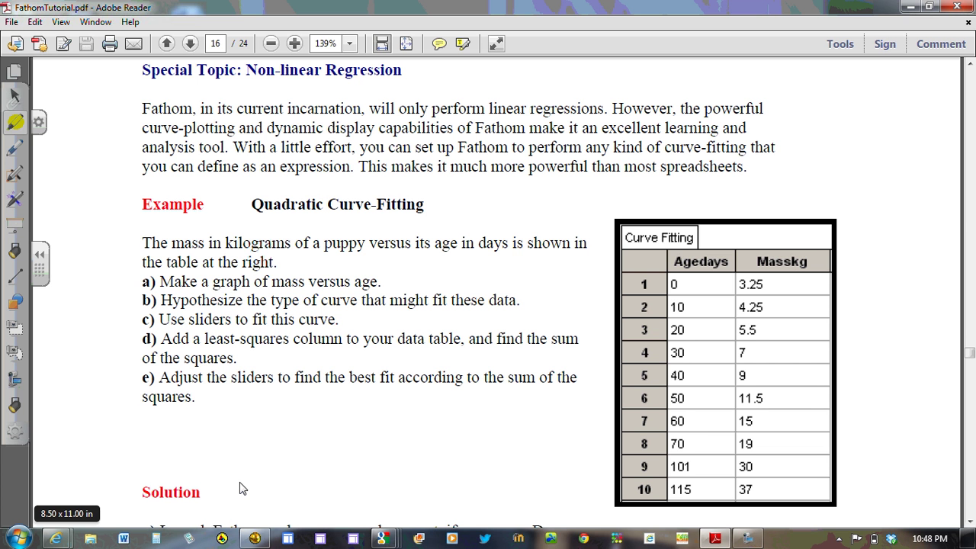
Step: Switch to the Chrome course site, open the Unit 3 page and scroll to its attachments
{"action": "left_click", "coordinate": [382, 538]}
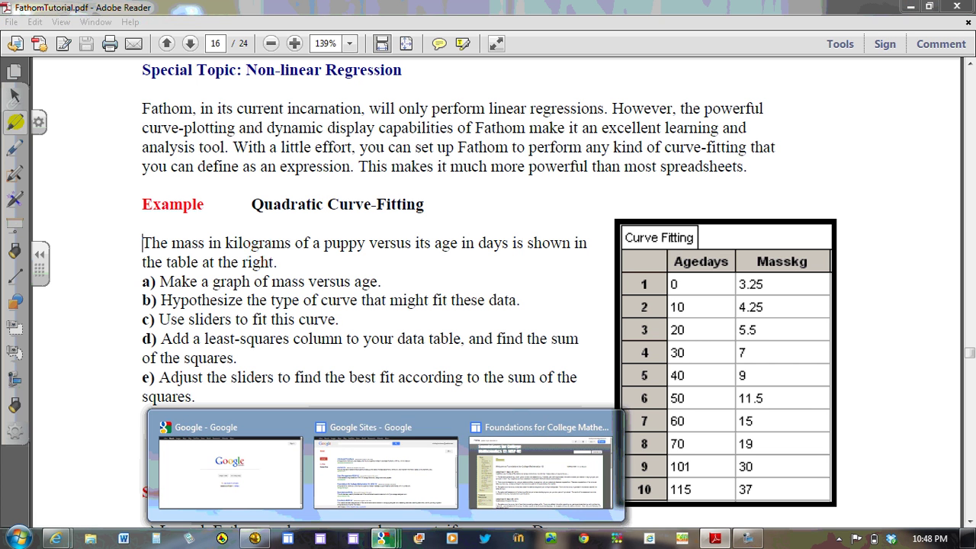
{"action": "left_click", "coordinate": [496, 494]}
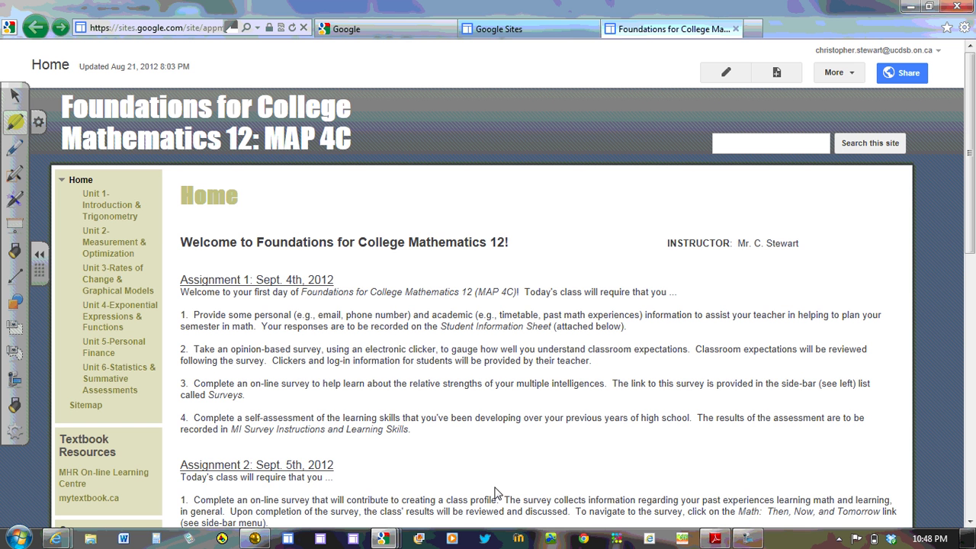
{"action": "left_click", "coordinate": [111, 292]}
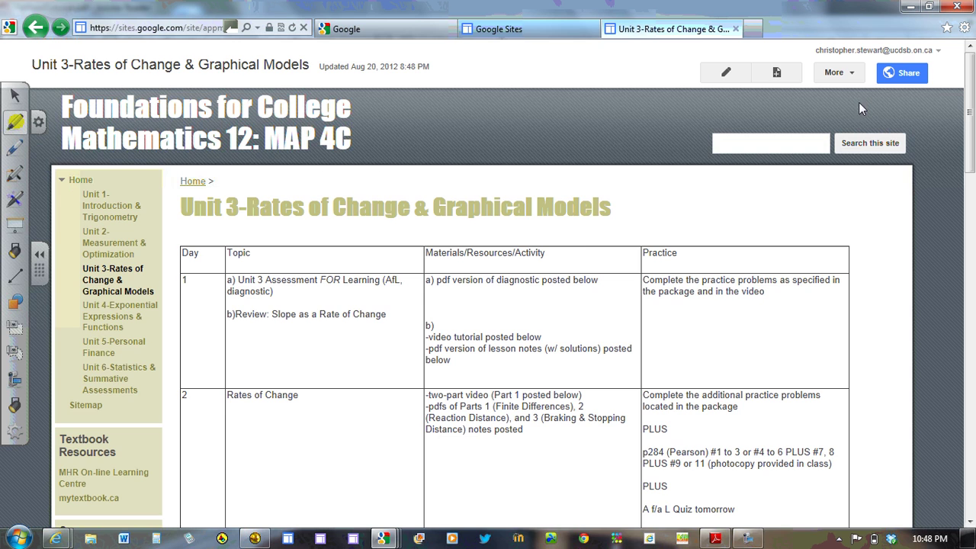
{"action": "left_click_drag", "start_coordinate": [971, 114], "coordinate": [972, 367]}
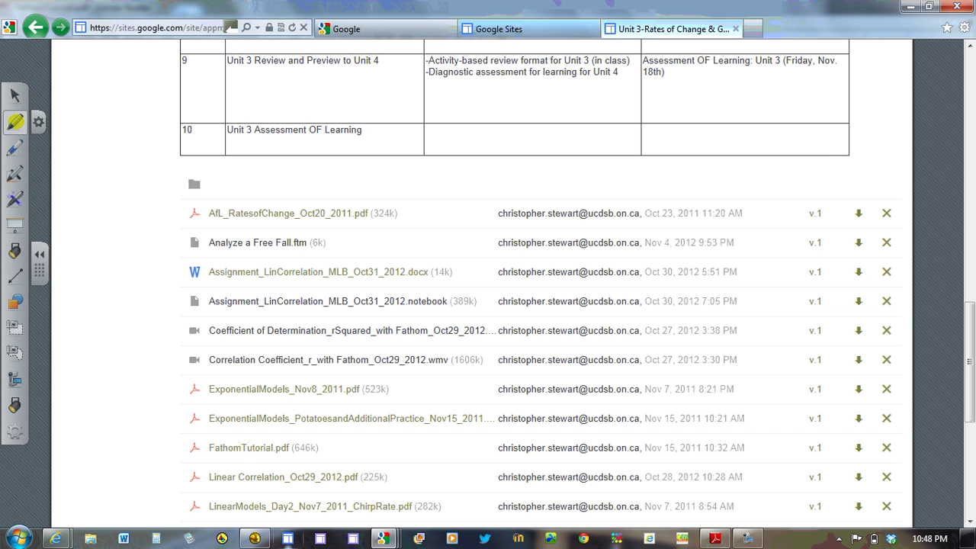
Step: Bring Quadratic Curve Fitting.ftm to the front maximized and collapse the annotation palette
{"action": "left_click", "coordinate": [254, 538]}
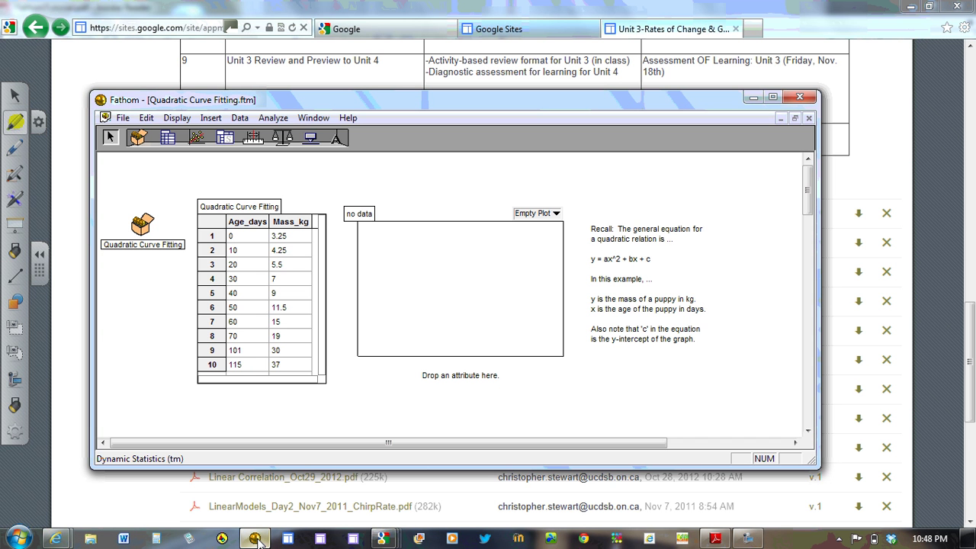
{"action": "left_click", "coordinate": [773, 98]}
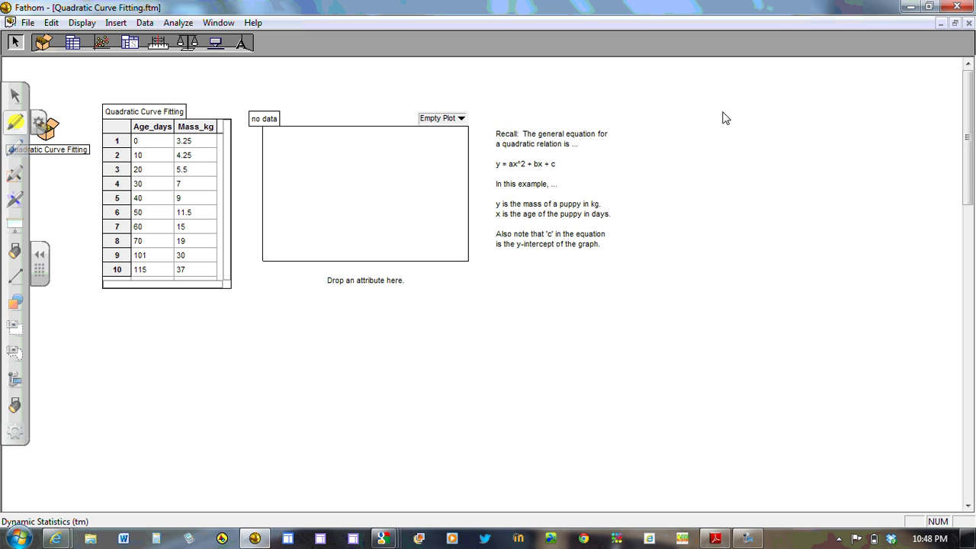
{"action": "left_click", "coordinate": [41, 256]}
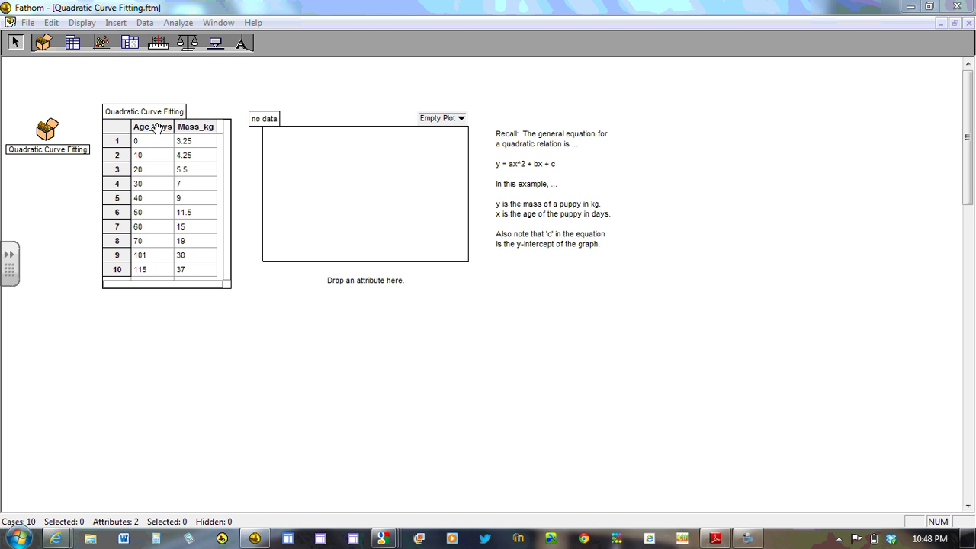
Step: Graph Age_days on x and Mass_kg on y, then add a least-squares line (r^2 = 0.96)
{"action": "left_click_drag", "start_coordinate": [156, 126], "coordinate": [320, 267]}
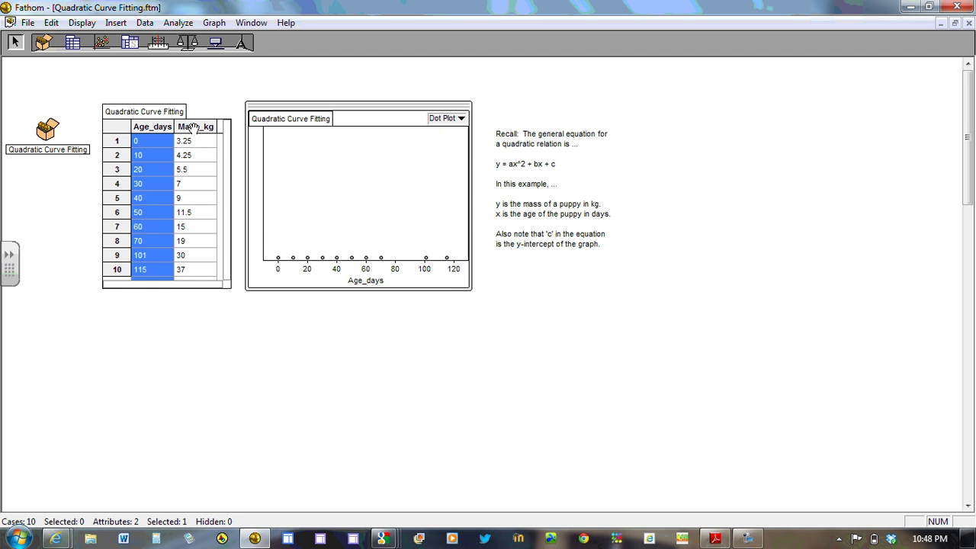
{"action": "left_click_drag", "start_coordinate": [194, 127], "coordinate": [257, 165]}
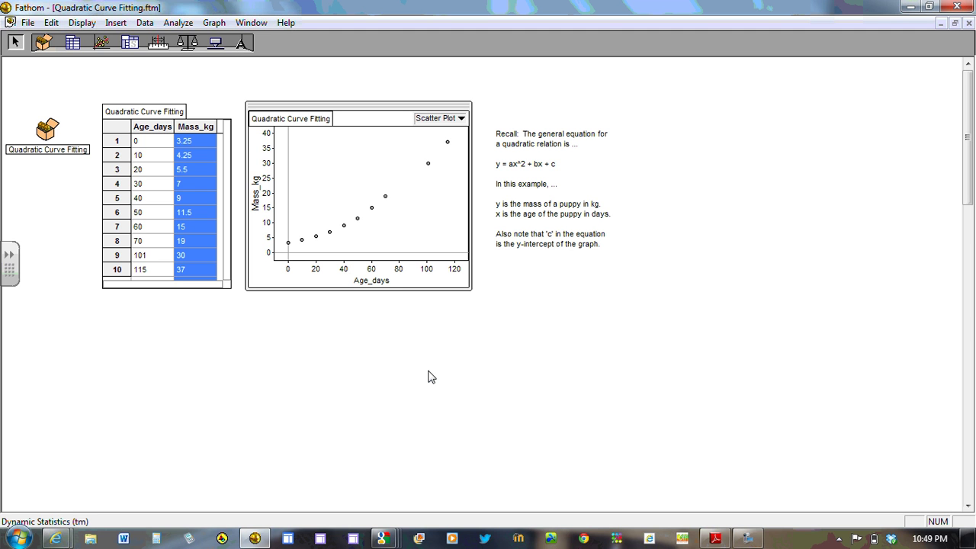
{"action": "right_click", "coordinate": [361, 166]}
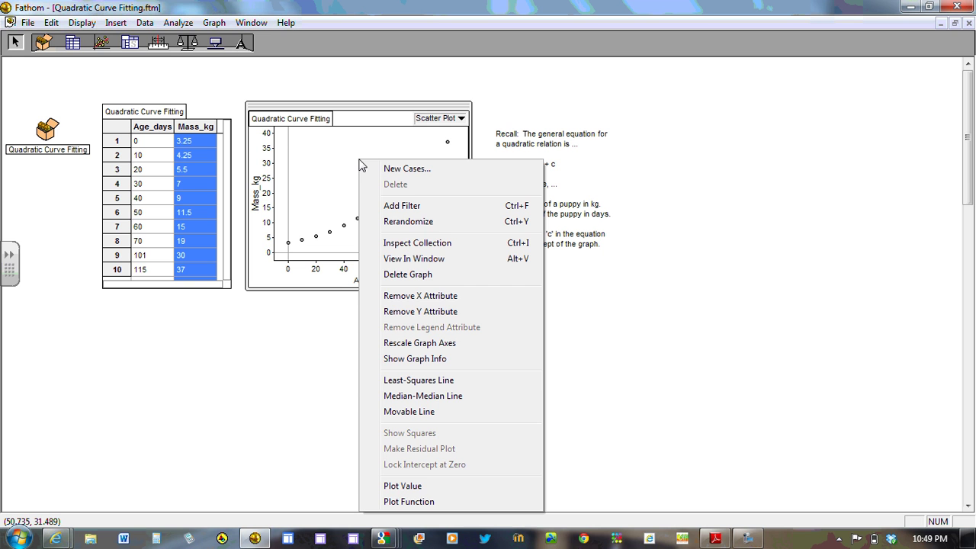
{"action": "left_click", "coordinate": [404, 382]}
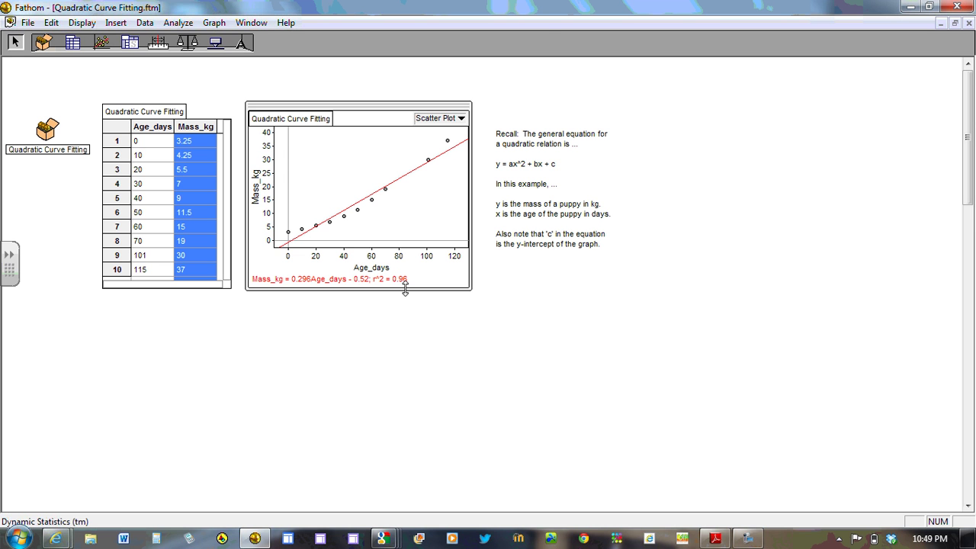
Step: Turn off the least-squares line and select the quadratic equation note
{"action": "right_click", "coordinate": [368, 177]}
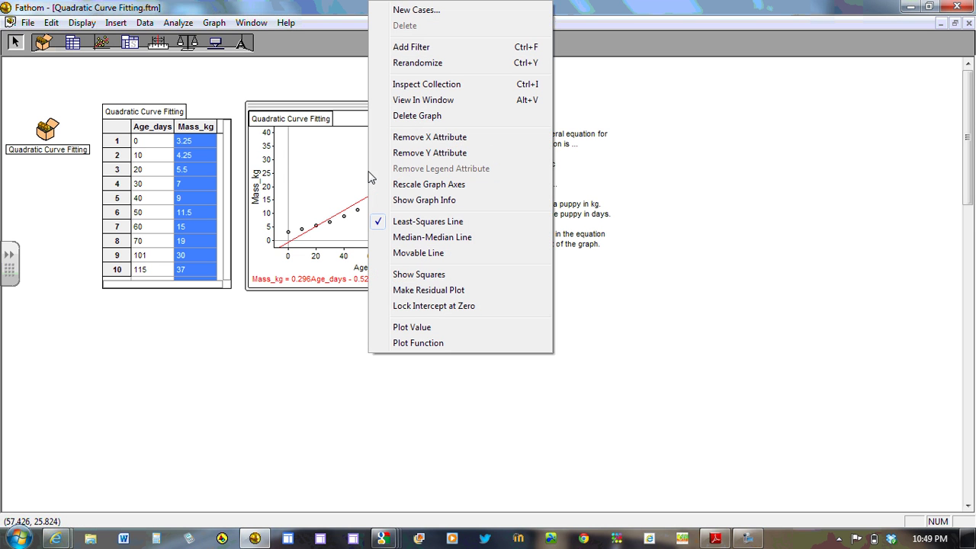
{"action": "left_click", "coordinate": [409, 222]}
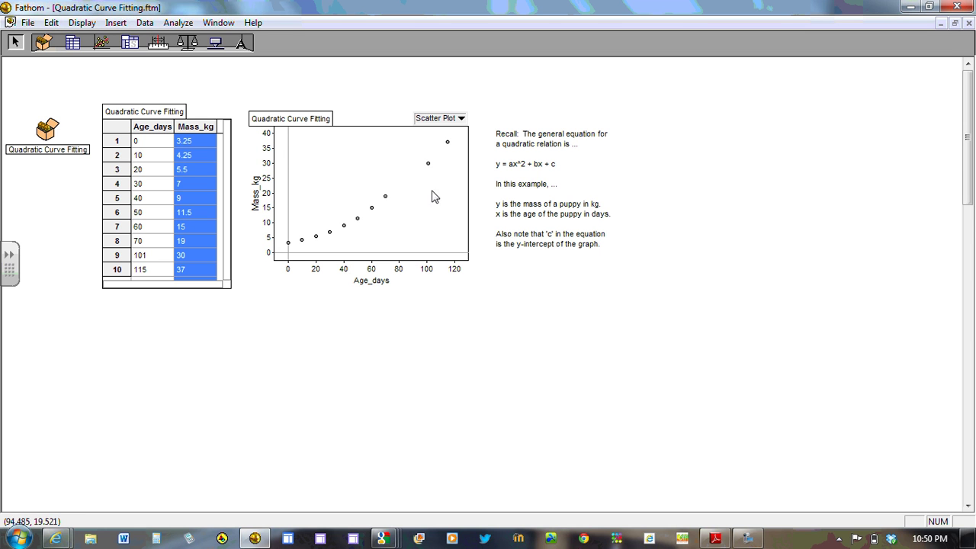
{"action": "left_click", "coordinate": [536, 180]}
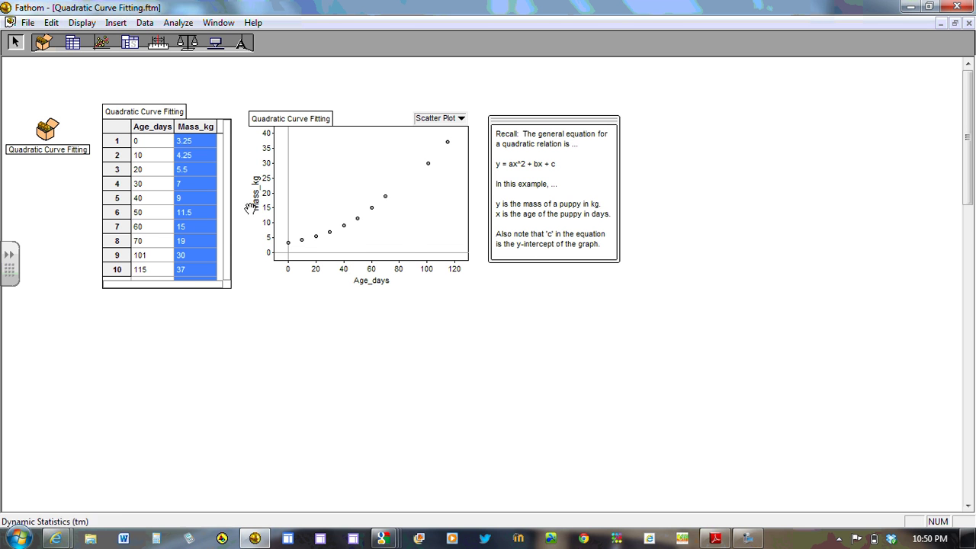
Step: Highlight row 1's values 0 and 3.25 and the c term in y = ax^2 + bx + c
{"action": "left_click", "coordinate": [167, 144]}
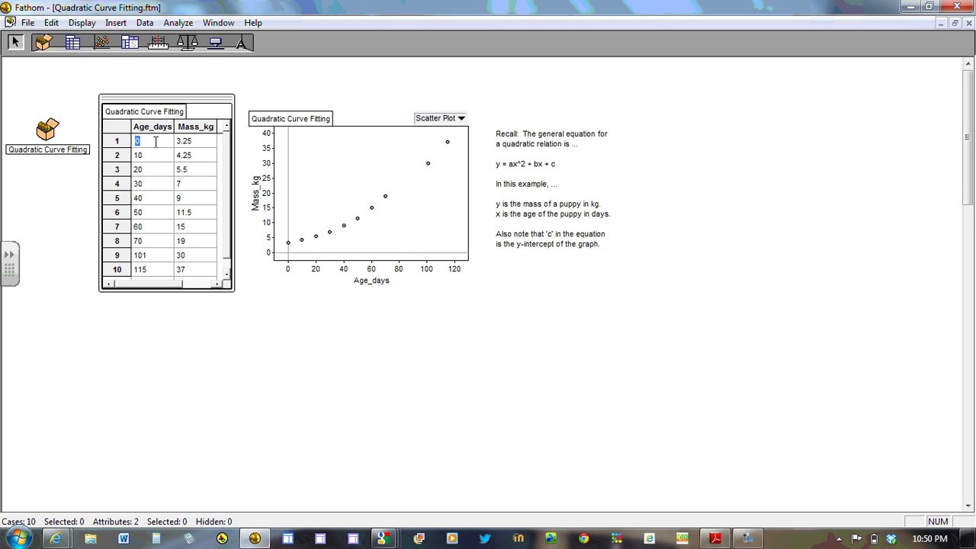
{"action": "left_click", "coordinate": [198, 144]}
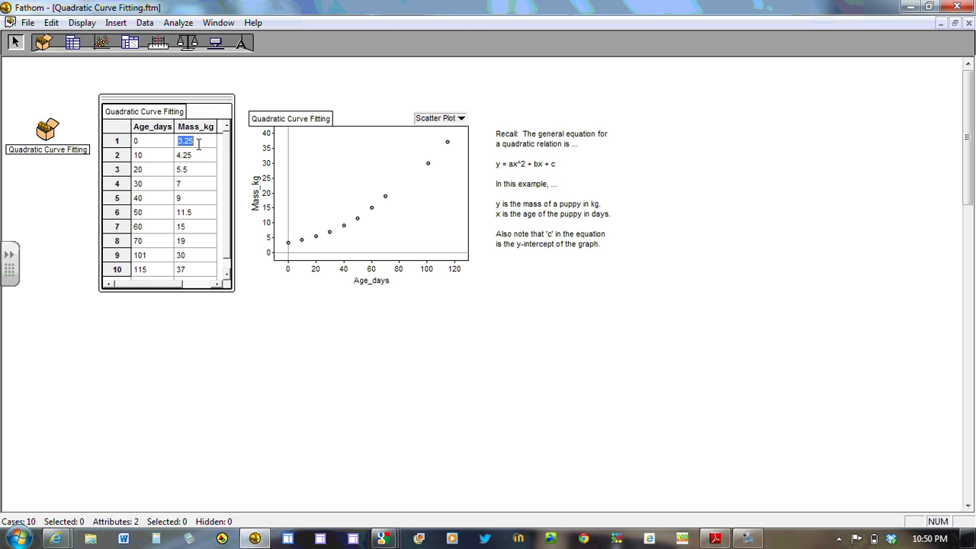
{"action": "left_click", "coordinate": [540, 174]}
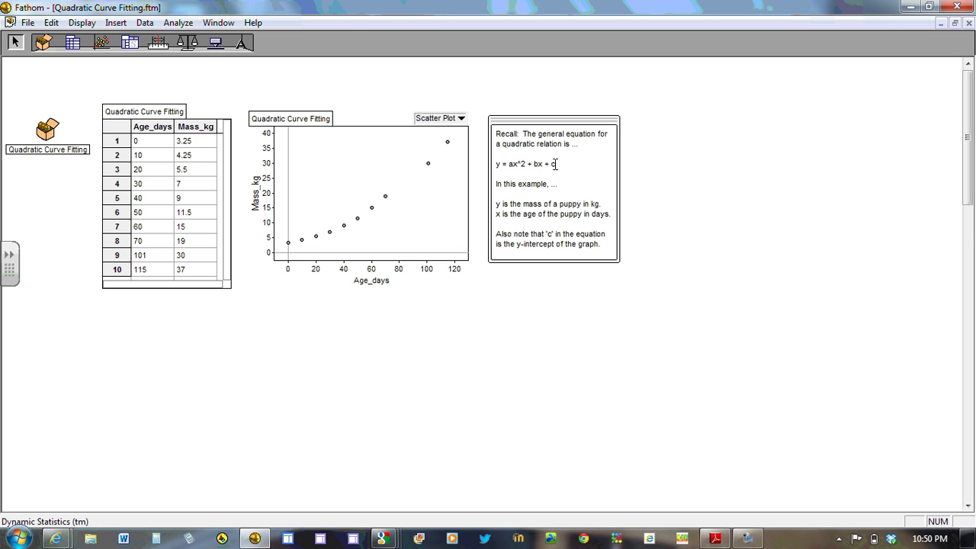
{"action": "left_click_drag", "start_coordinate": [549, 164], "coordinate": [567, 166]}
{"action": "left_click", "coordinate": [525, 319]}
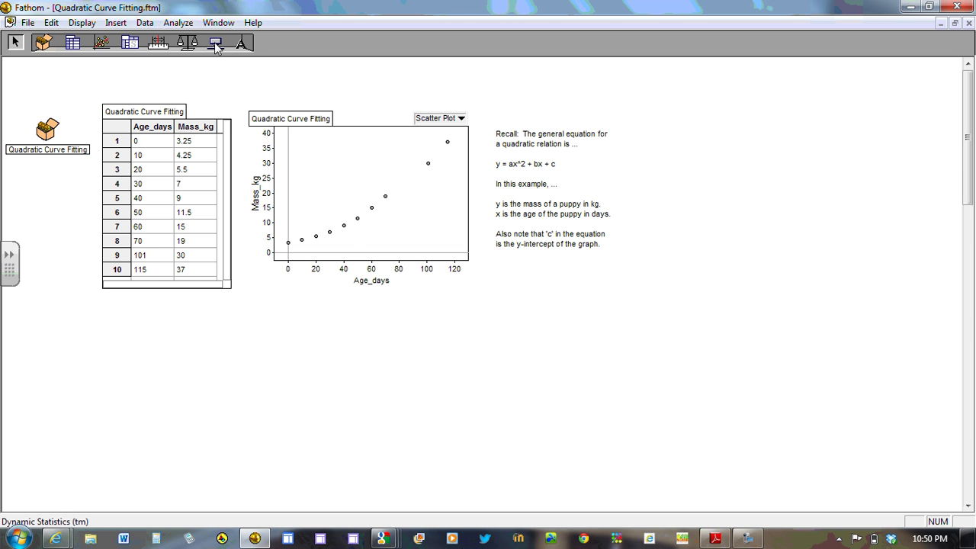
Step: Add three sliders V1, V2 and V3 side by side below the graph
{"action": "left_click_drag", "start_coordinate": [216, 42], "coordinate": [269, 301]}
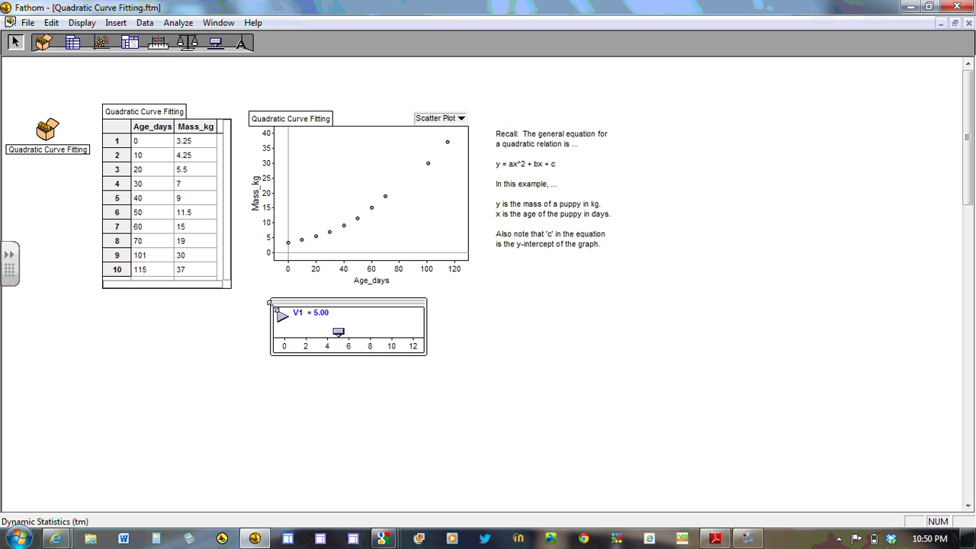
{"action": "left_click", "coordinate": [216, 42]}
{"action": "left_click", "coordinate": [437, 299]}
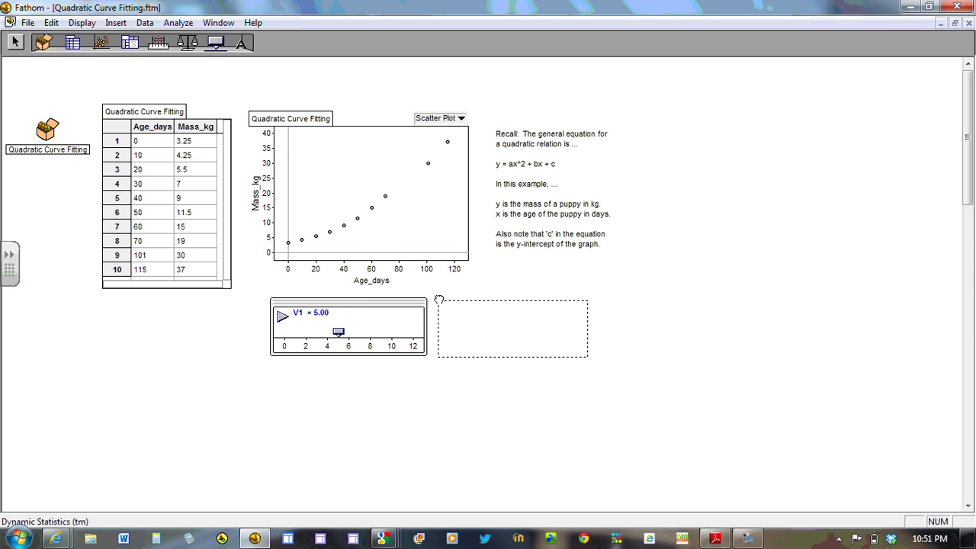
{"action": "left_click", "coordinate": [216, 43]}
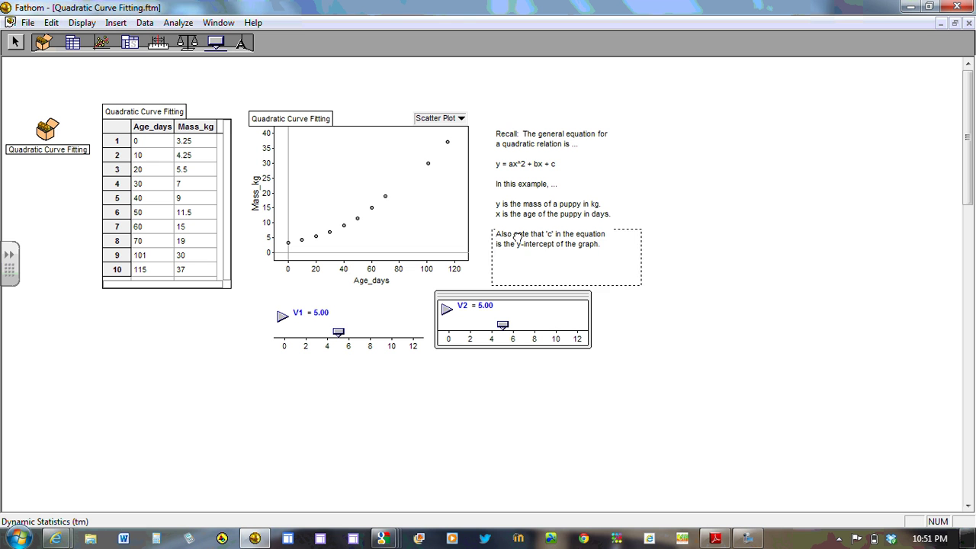
{"action": "left_click", "coordinate": [607, 293]}
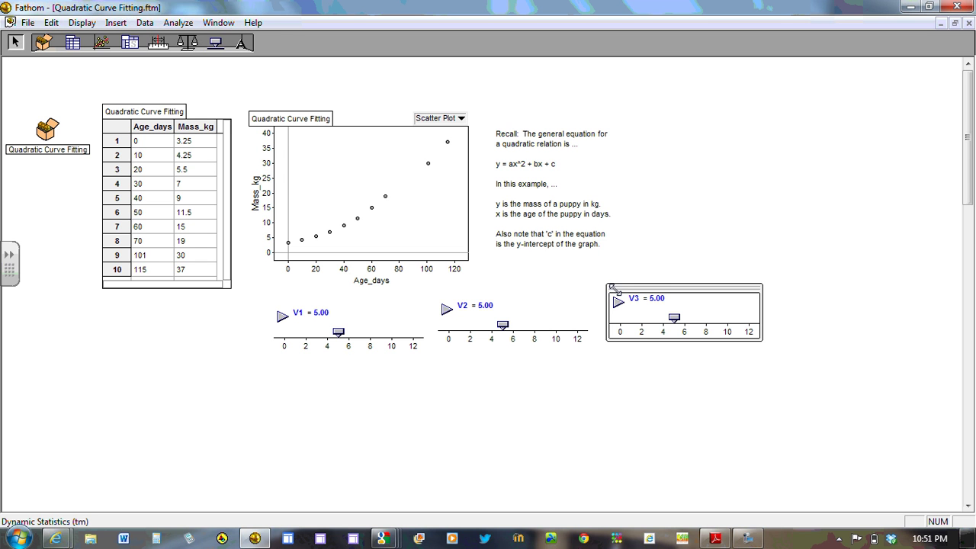
Step: Rename slider V1 to a
{"action": "left_click", "coordinate": [508, 306]}
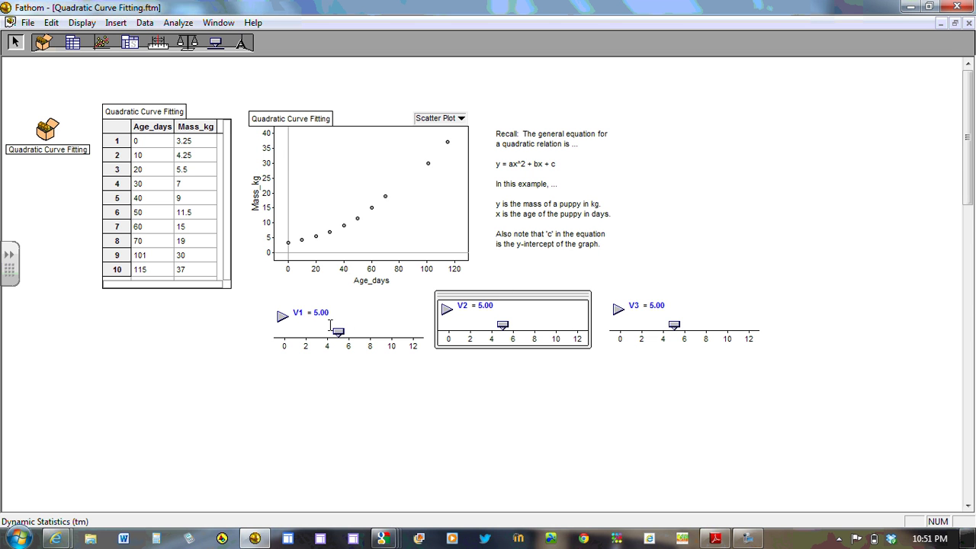
{"action": "left_click", "coordinate": [298, 313]}
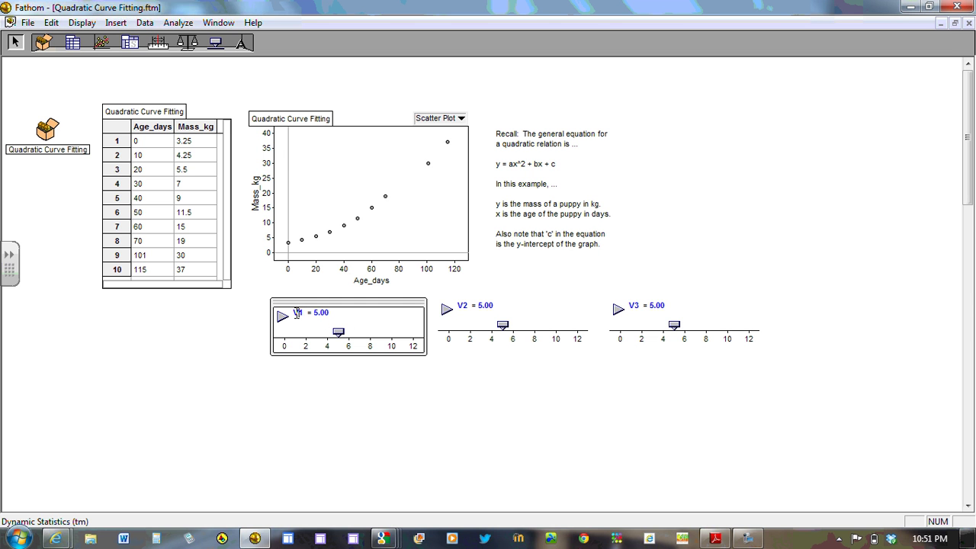
{"action": "double_click", "coordinate": [298, 313]}
{"action": "type", "text": "a"}
Step: Rename sliders V2 and V3 to b and c
{"action": "left_click", "coordinate": [468, 308]}
{"action": "double_click", "coordinate": [462, 307]}
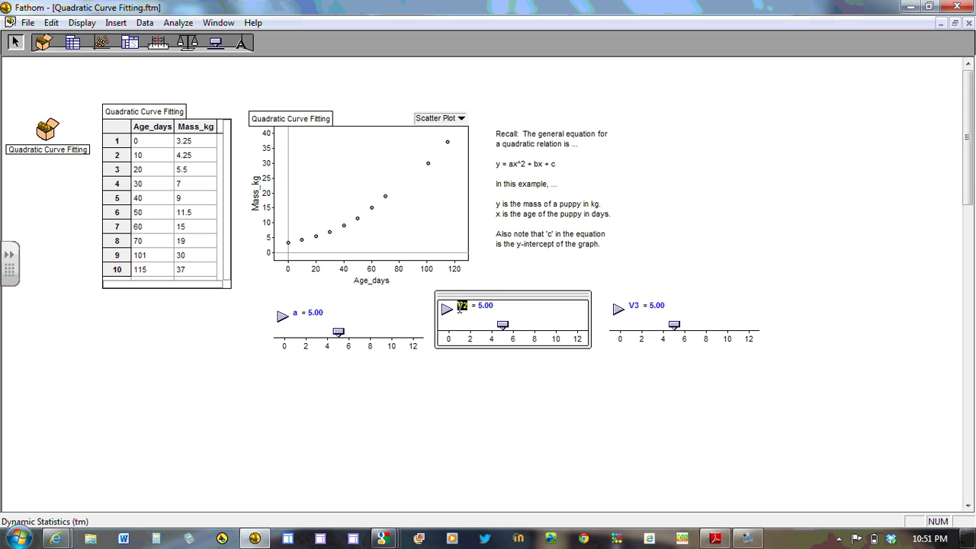
{"action": "type", "text": "b"}
{"action": "left_click", "coordinate": [633, 307]}
{"action": "double_click", "coordinate": [632, 308]}
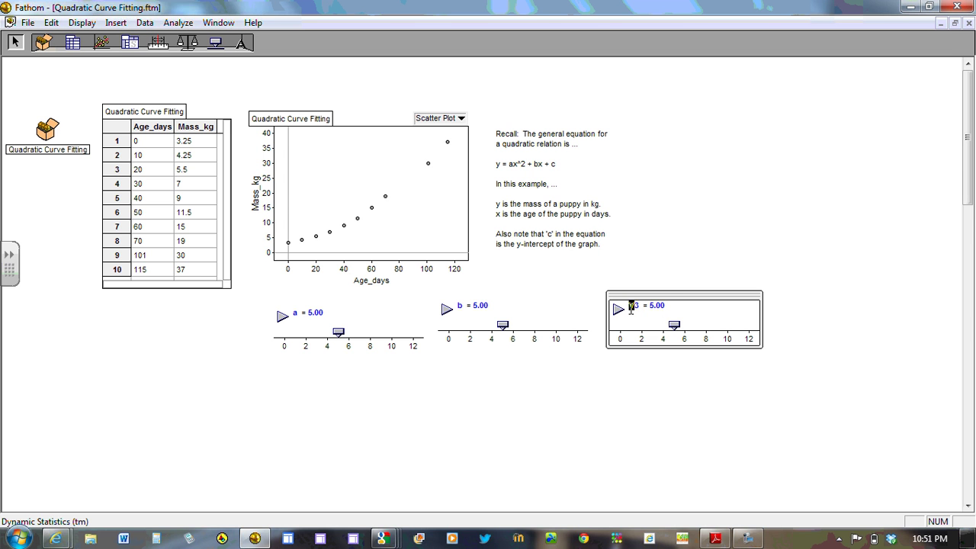
{"action": "left_click_drag", "start_coordinate": [630, 307], "coordinate": [637, 308]}
{"action": "type", "text": "c"}
Step: Highlight ax^2 + bx + c in the Recall note, then set b to 5.20 and c to 4.67
{"action": "left_click", "coordinate": [623, 275]}
{"action": "left_click", "coordinate": [544, 163]}
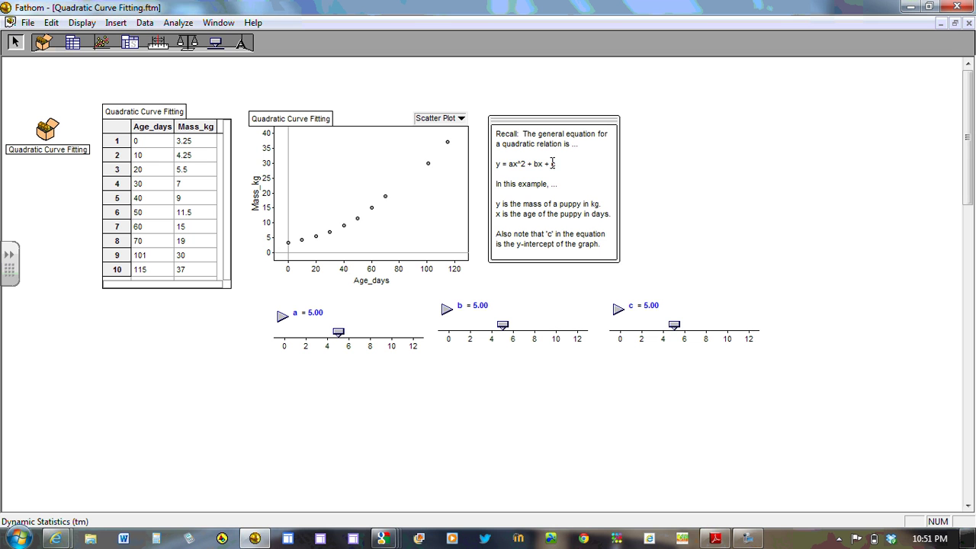
{"action": "left_click_drag", "start_coordinate": [556, 163], "coordinate": [508, 163]}
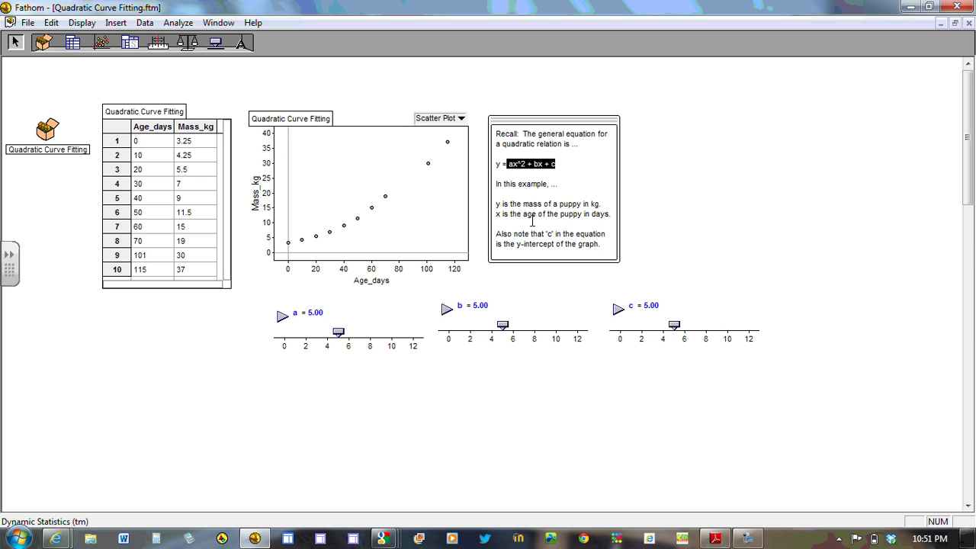
{"action": "left_click", "coordinate": [589, 368]}
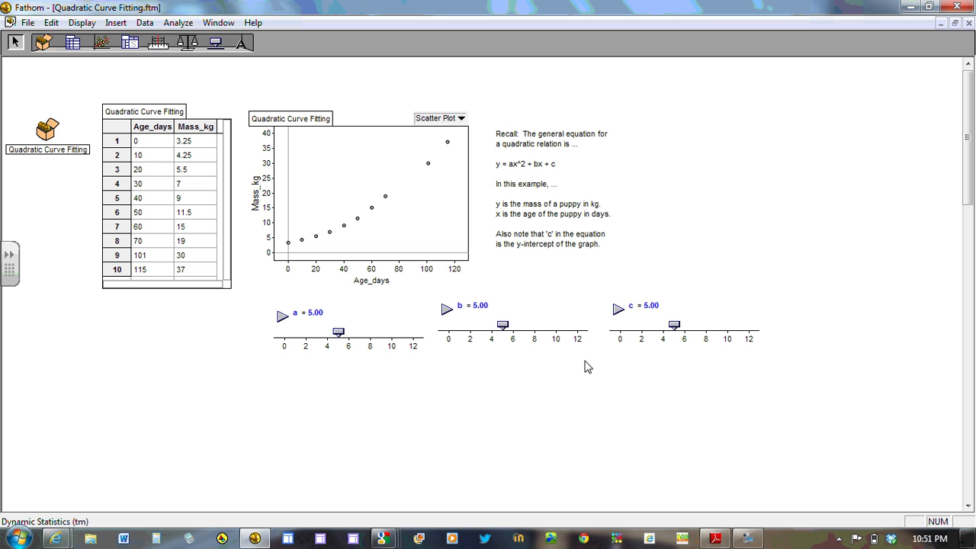
{"action": "mouse_move", "coordinate": [502, 325]}
{"action": "left_mouse_down"}
{"action": "mouse_move", "coordinate": [517, 325]}
{"action": "mouse_move", "coordinate": [492, 330]}
{"action": "mouse_move", "coordinate": [505, 328]}
{"action": "left_mouse_up"}
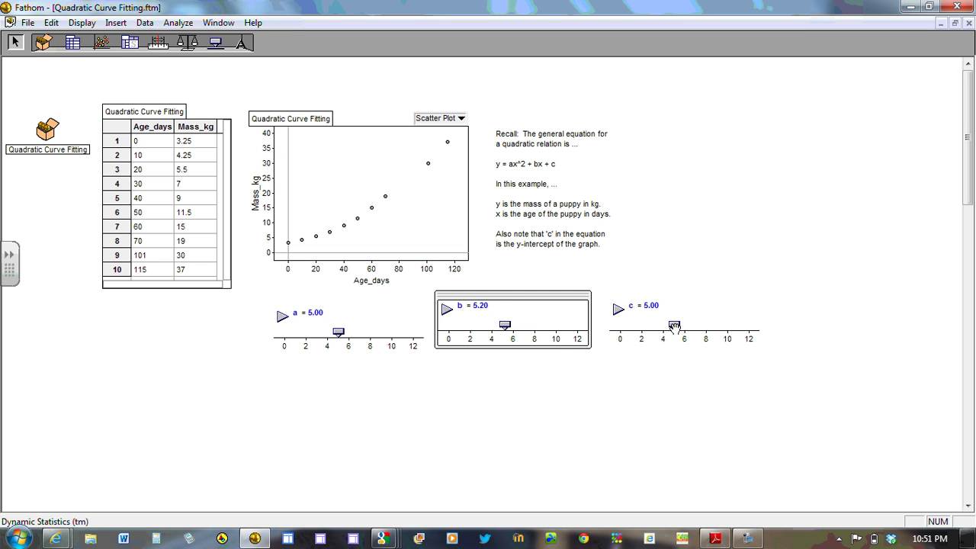
{"action": "mouse_move", "coordinate": [674, 326]}
{"action": "left_mouse_down"}
{"action": "mouse_move", "coordinate": [696, 326]}
{"action": "mouse_move", "coordinate": [671, 327]}
{"action": "left_mouse_up"}
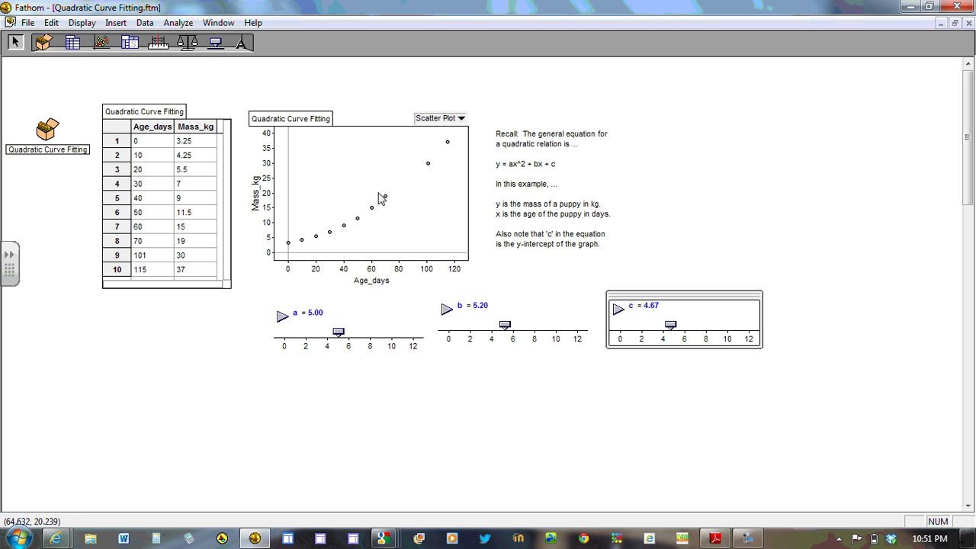
Step: Add a plotted function to the scatter plot and move its expression editor aside
{"action": "right_click", "coordinate": [365, 159]}
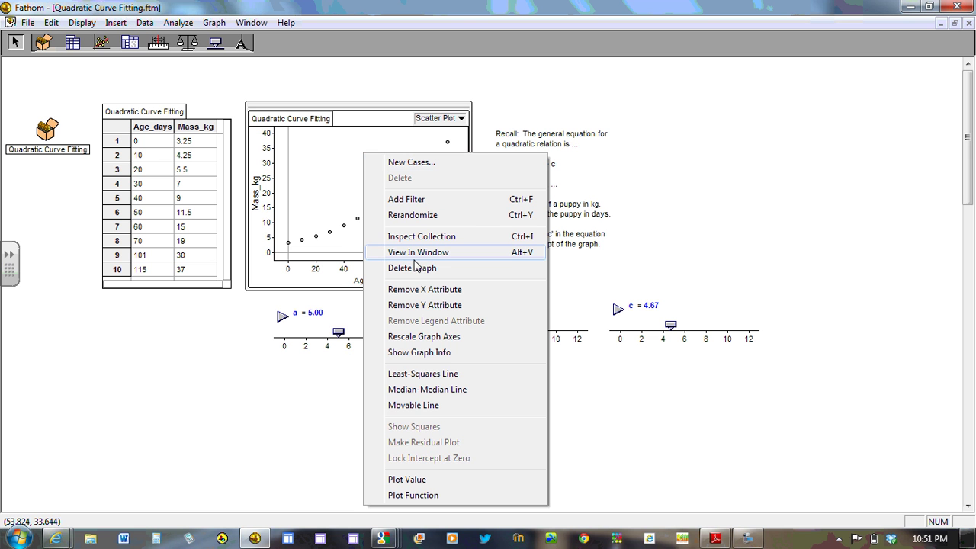
{"action": "left_click", "coordinate": [427, 497]}
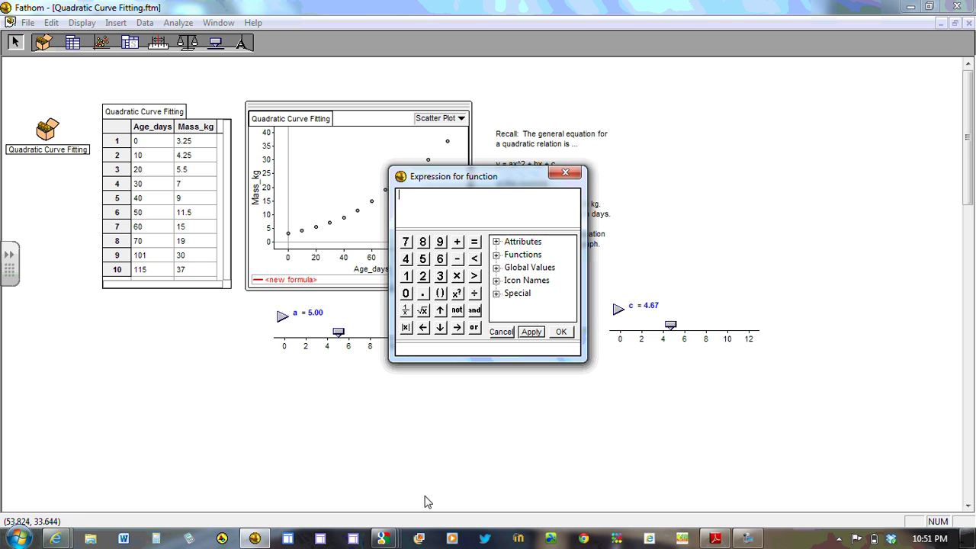
{"action": "left_click", "coordinate": [418, 539]}
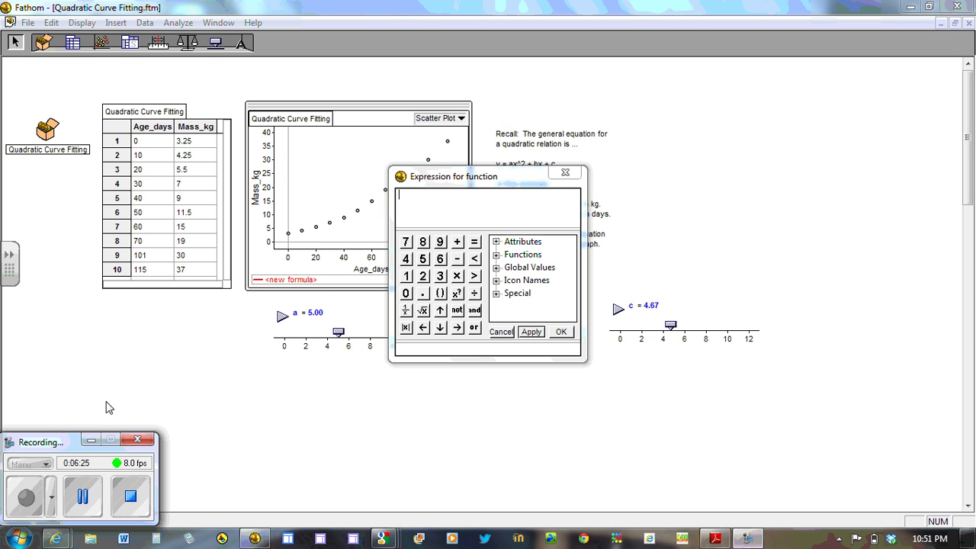
{"action": "left_click", "coordinate": [95, 441]}
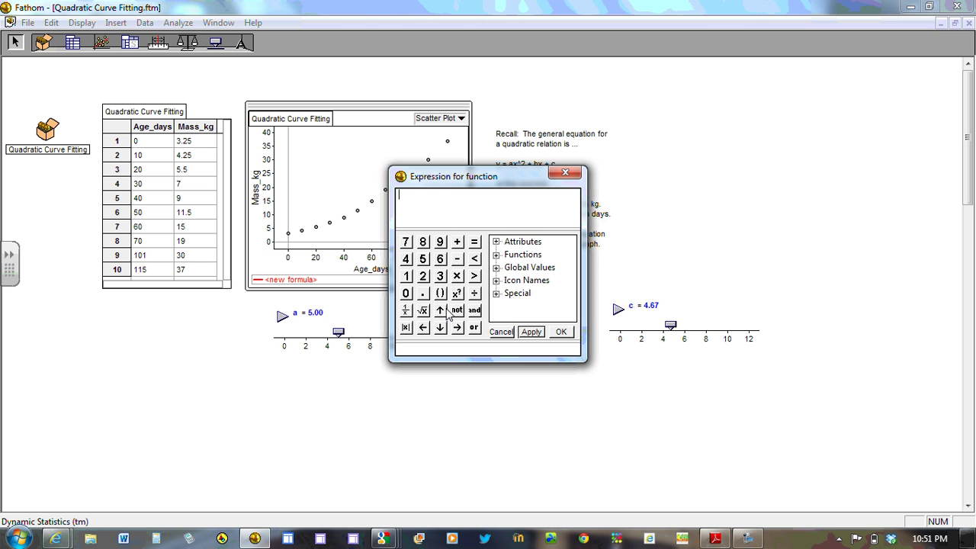
{"action": "left_click_drag", "start_coordinate": [485, 182], "coordinate": [586, 196]}
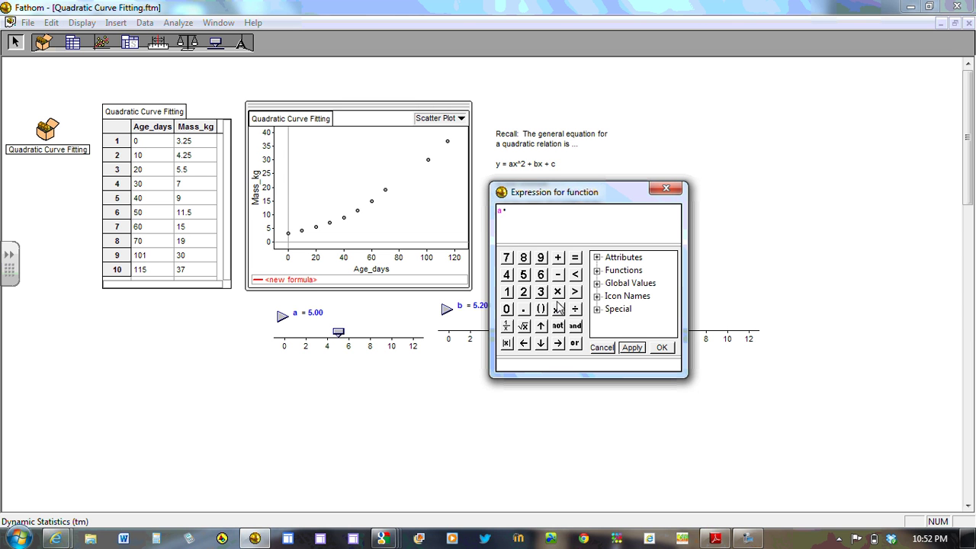
Step: Build a*Age_days^2 + b*Age_days + c from the attributes and apply it to the graph
{"action": "left_click", "coordinate": [597, 258]}
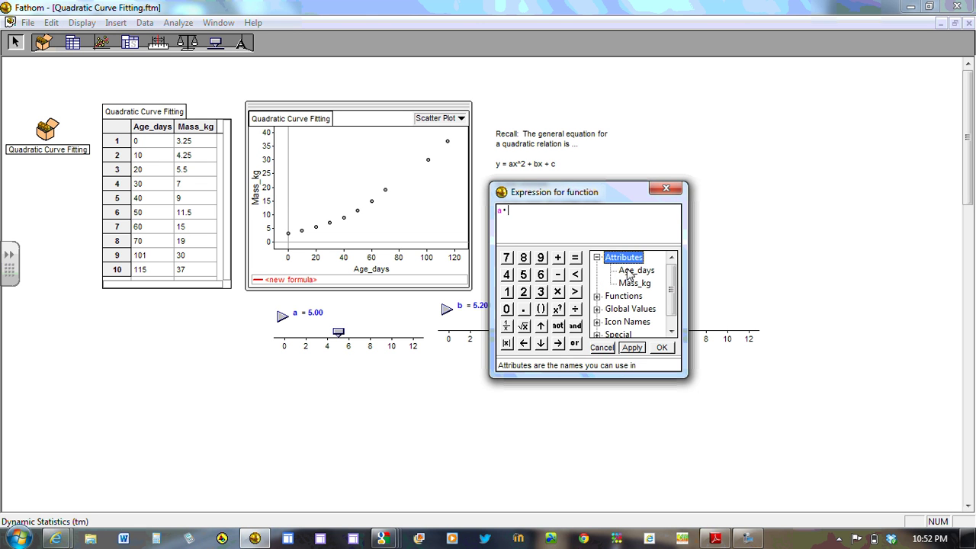
{"action": "double_click", "coordinate": [630, 272]}
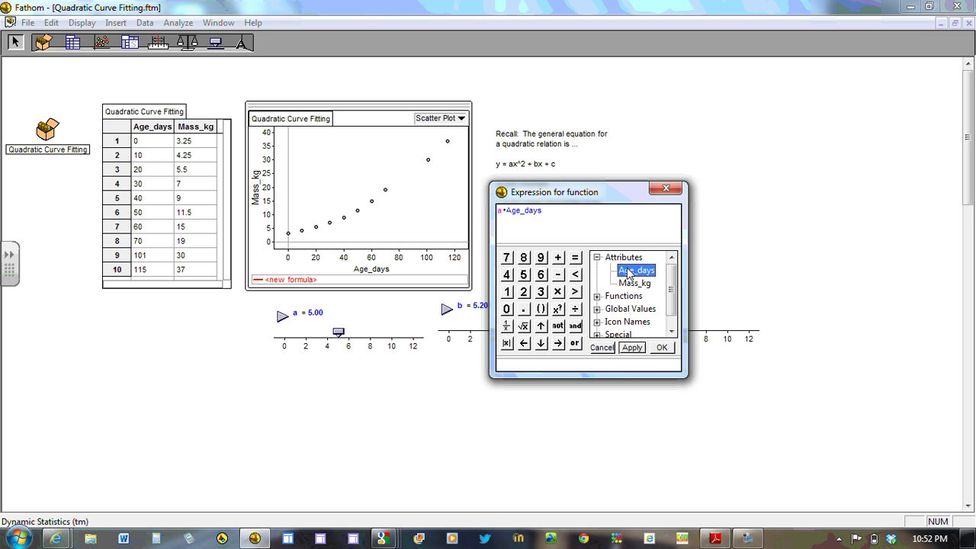
{"action": "left_click", "coordinate": [559, 310]}
{"action": "type", "text": "2"}
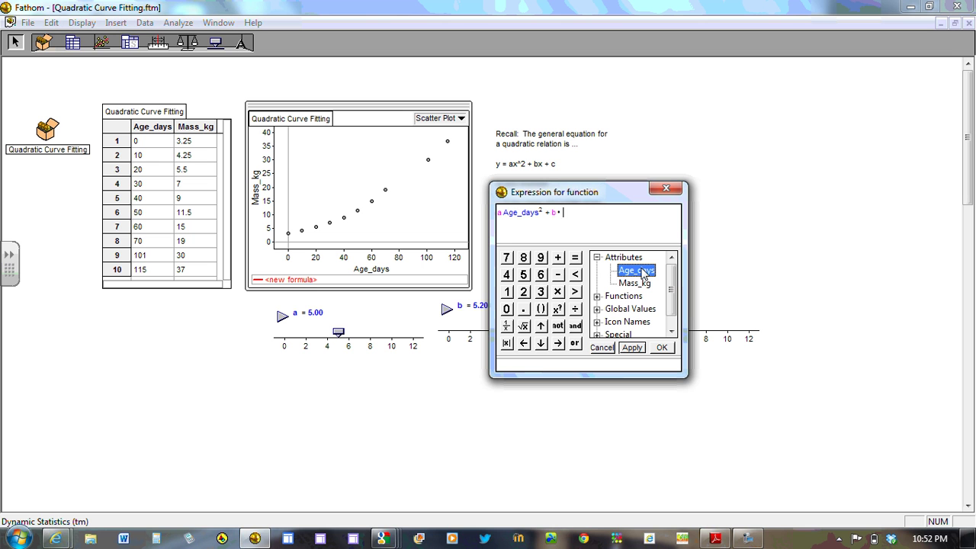
{"action": "double_click", "coordinate": [643, 273]}
{"action": "left_click", "coordinate": [635, 351]}
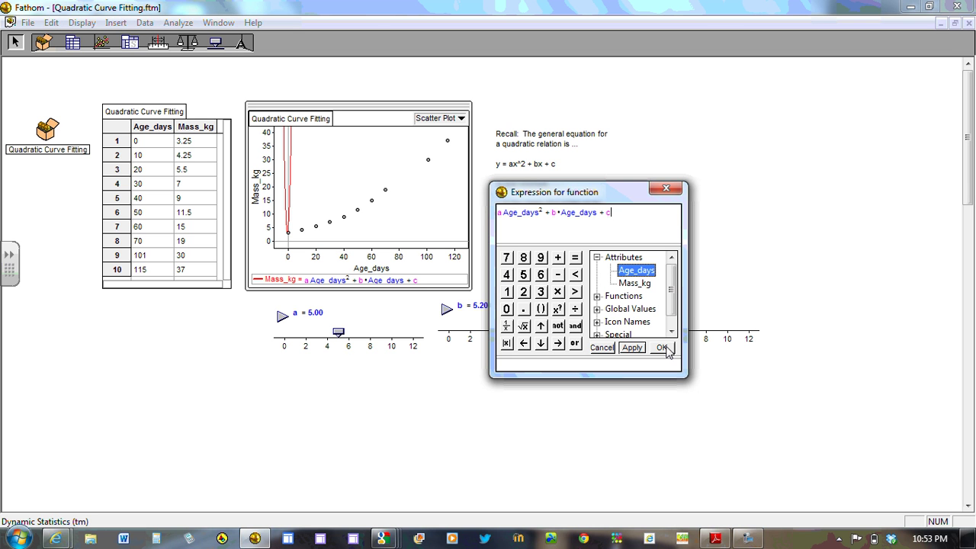
Step: Close the function editor, then set c to 3.20 and b to 4.07
{"action": "left_click", "coordinate": [662, 348]}
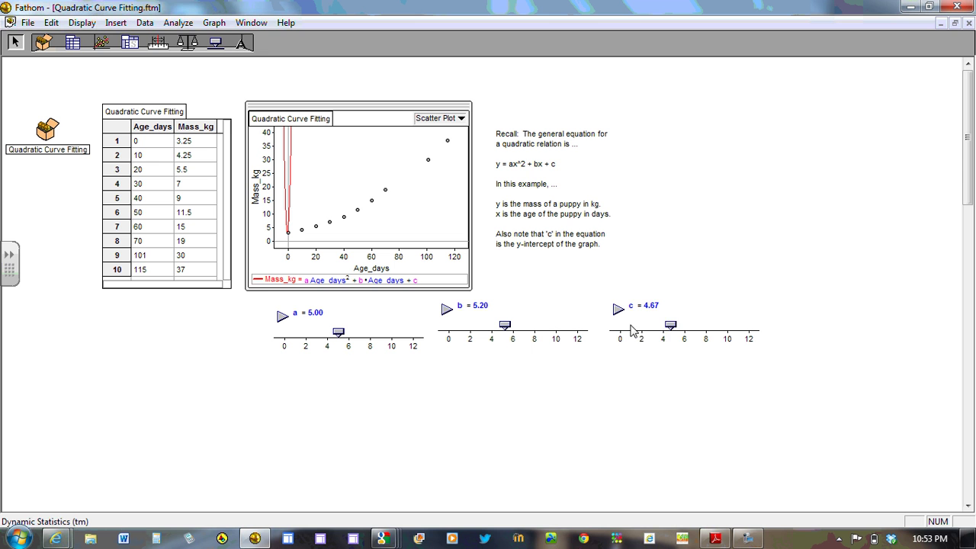
{"action": "mouse_move", "coordinate": [670, 326]}
{"action": "left_mouse_down"}
{"action": "mouse_move", "coordinate": [645, 329]}
{"action": "mouse_move", "coordinate": [655, 326]}
{"action": "left_mouse_up"}
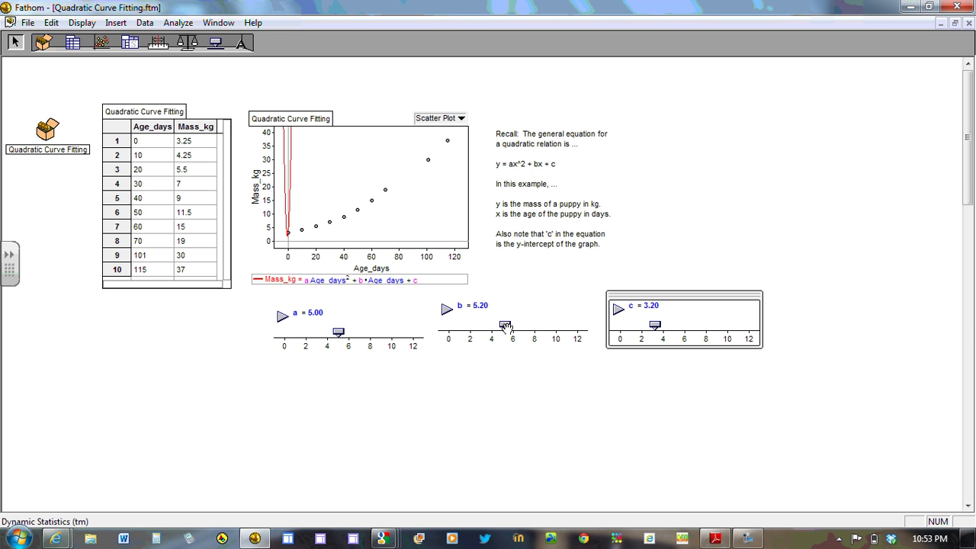
{"action": "left_click_drag", "start_coordinate": [505, 325], "coordinate": [493, 362]}
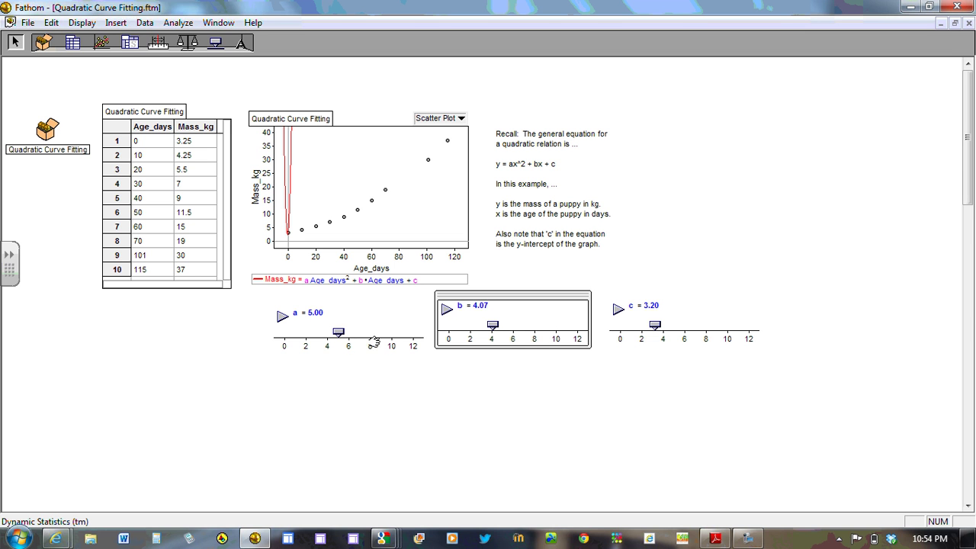
Step: Drag the a slider to about 1.08 and the b slider to -1.00
{"action": "left_click", "coordinate": [330, 335]}
{"action": "left_click_drag", "start_coordinate": [330, 336], "coordinate": [285, 370]}
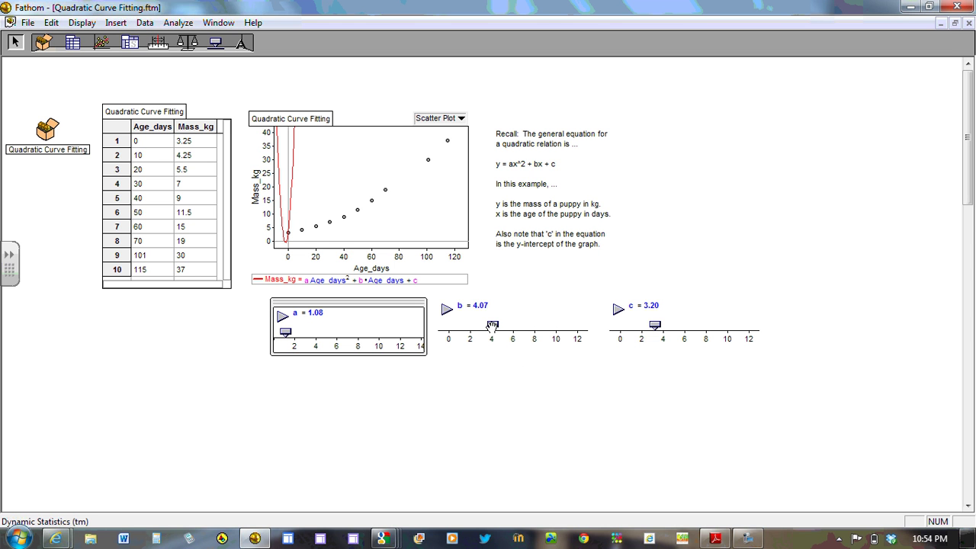
{"action": "left_click_drag", "start_coordinate": [492, 326], "coordinate": [431, 344]}
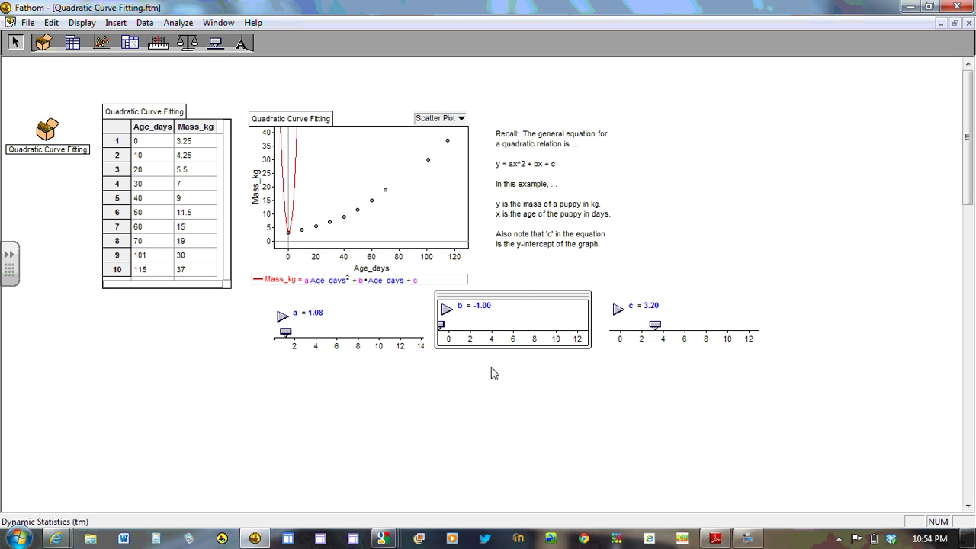
{"action": "left_click_drag", "start_coordinate": [518, 292], "coordinate": [523, 300]}
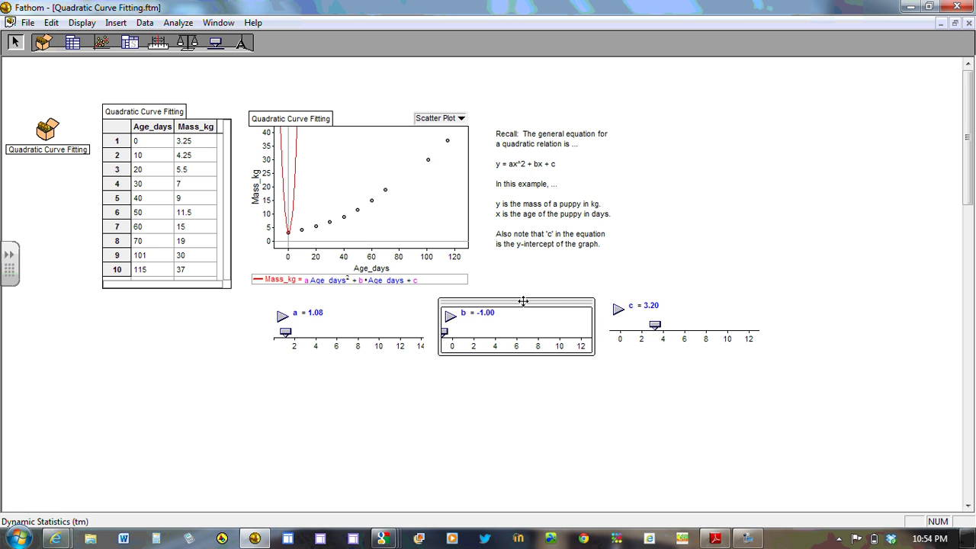
Step: Rescale the a slider to run from -6 to 6 and adjust a to 0.07
{"action": "left_click", "coordinate": [324, 316]}
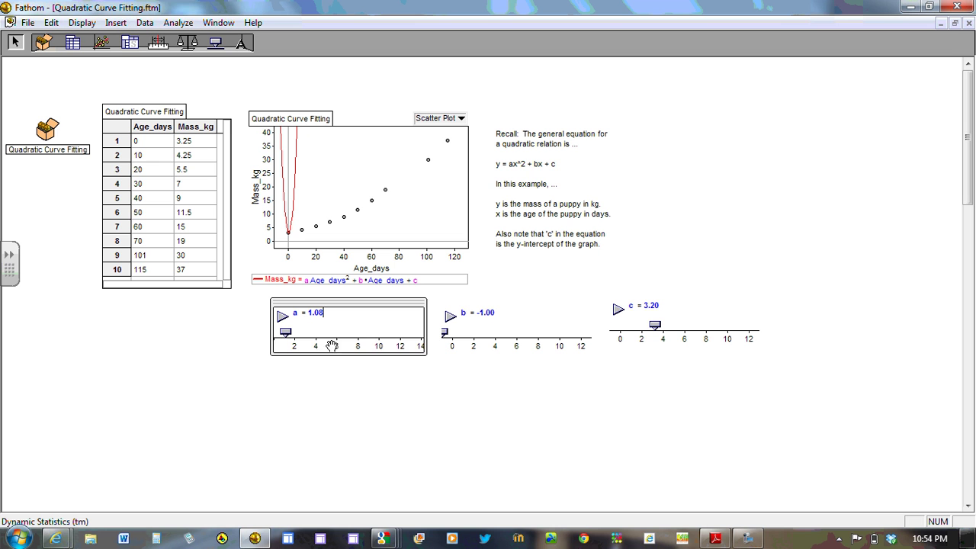
{"action": "left_click_drag", "start_coordinate": [332, 348], "coordinate": [412, 357]}
{"action": "left_click_drag", "start_coordinate": [361, 333], "coordinate": [349, 332]}
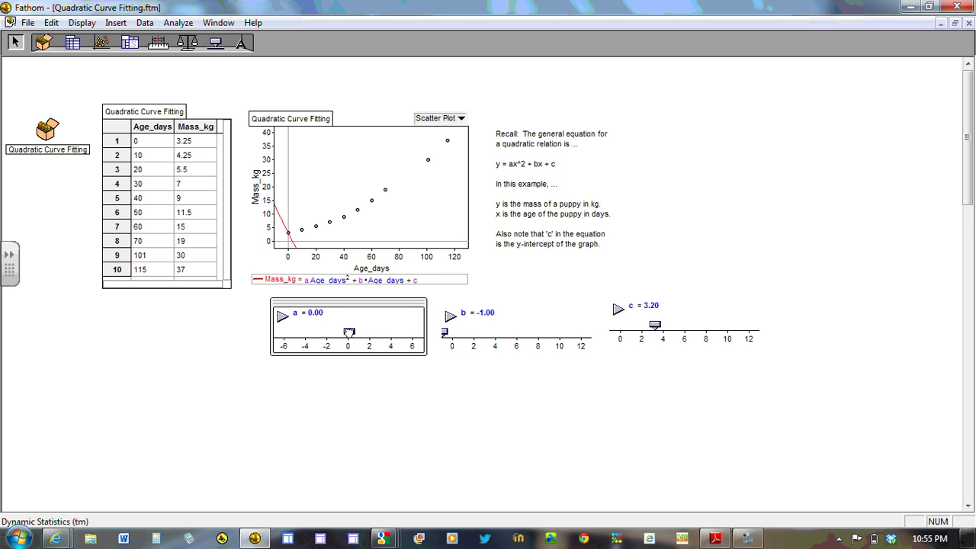
{"action": "left_click_drag", "start_coordinate": [349, 332], "coordinate": [347, 332]}
{"action": "left_click", "coordinate": [308, 314]}
{"action": "left_click_drag", "start_coordinate": [346, 332], "coordinate": [350, 332]}
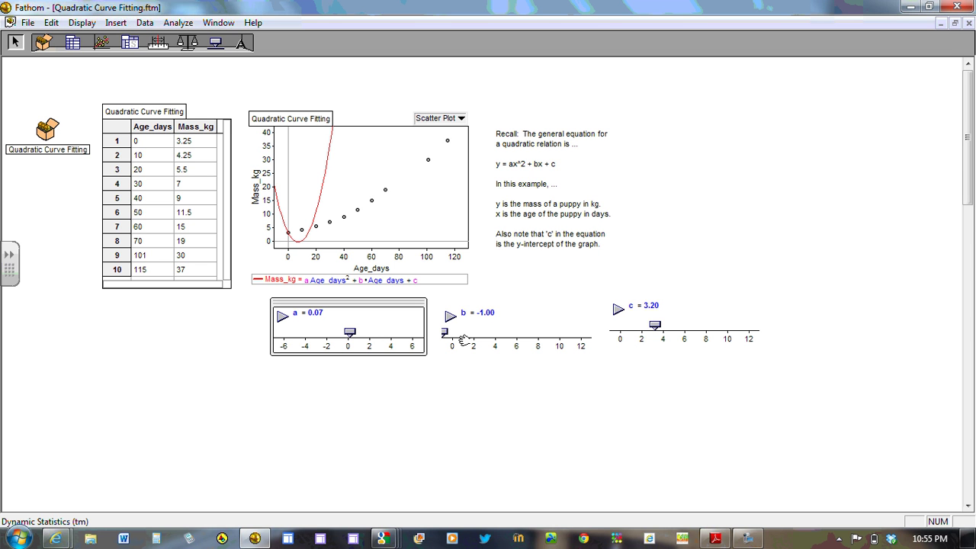
Step: Try b values down to -1.2 and a at 0.20, then select a's value for editing
{"action": "left_click", "coordinate": [488, 348]}
{"action": "left_click_drag", "start_coordinate": [488, 347], "coordinate": [526, 344]}
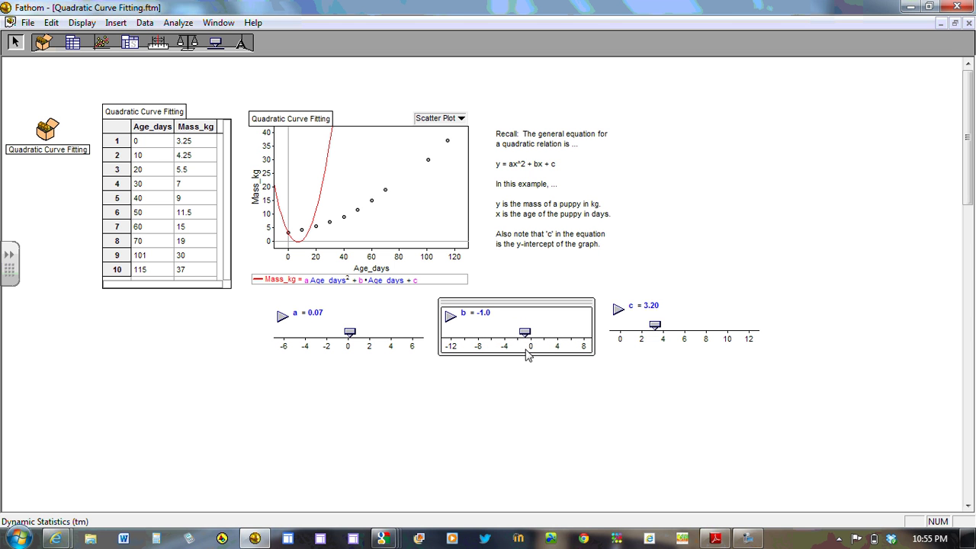
{"action": "left_click", "coordinate": [525, 331]}
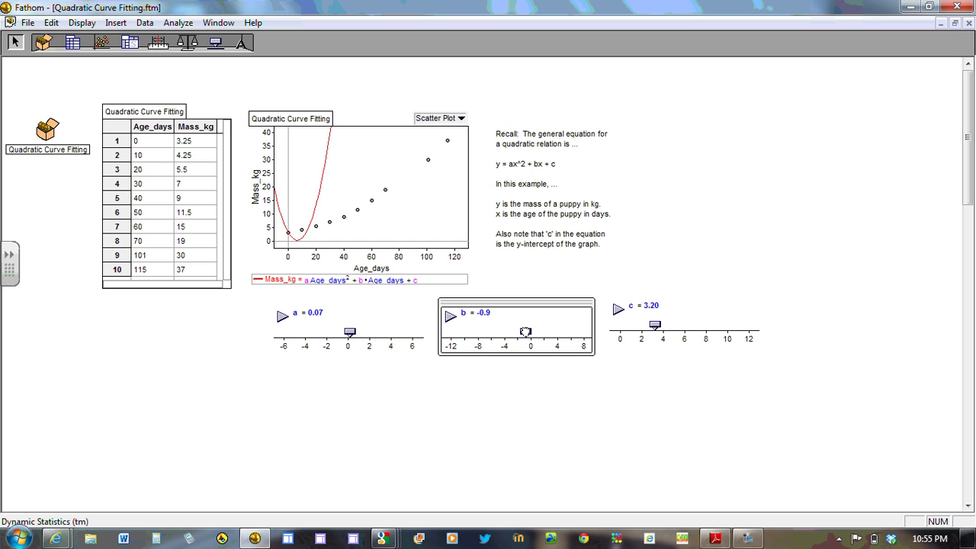
{"action": "left_click_drag", "start_coordinate": [526, 332], "coordinate": [532, 332]}
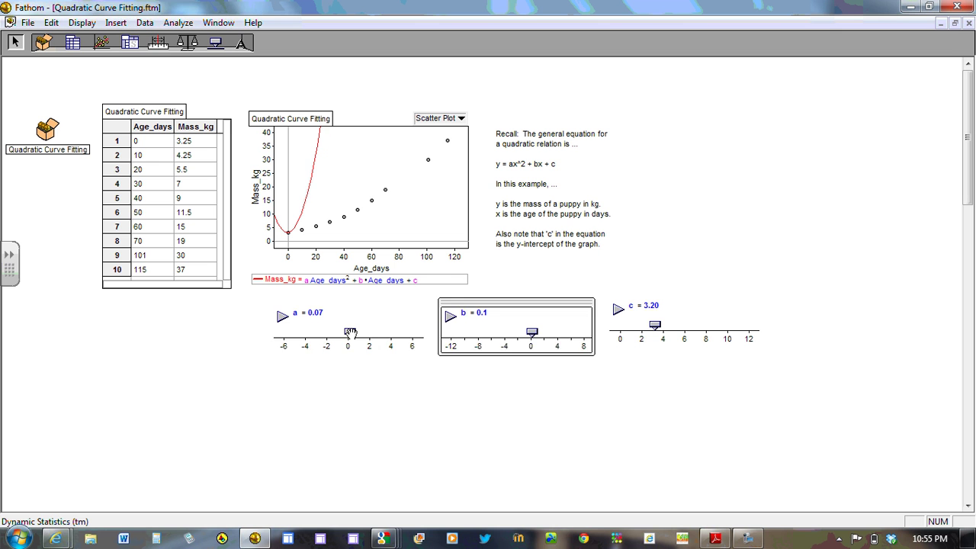
{"action": "left_click_drag", "start_coordinate": [349, 332], "coordinate": [349, 333]}
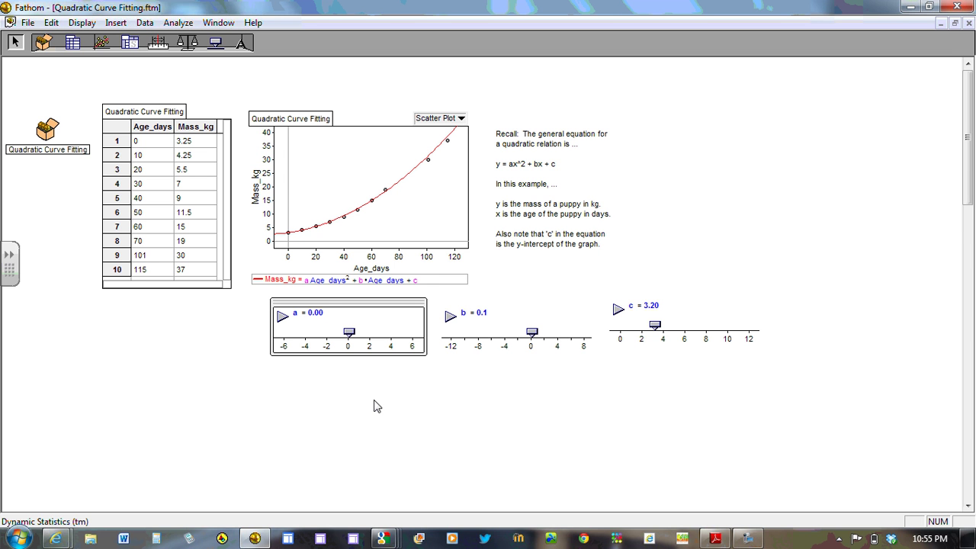
{"action": "left_click", "coordinate": [330, 313]}
Step: Show a's axis range details, commit b at 0.1, and show b's axis details
{"action": "left_click", "coordinate": [374, 337]}
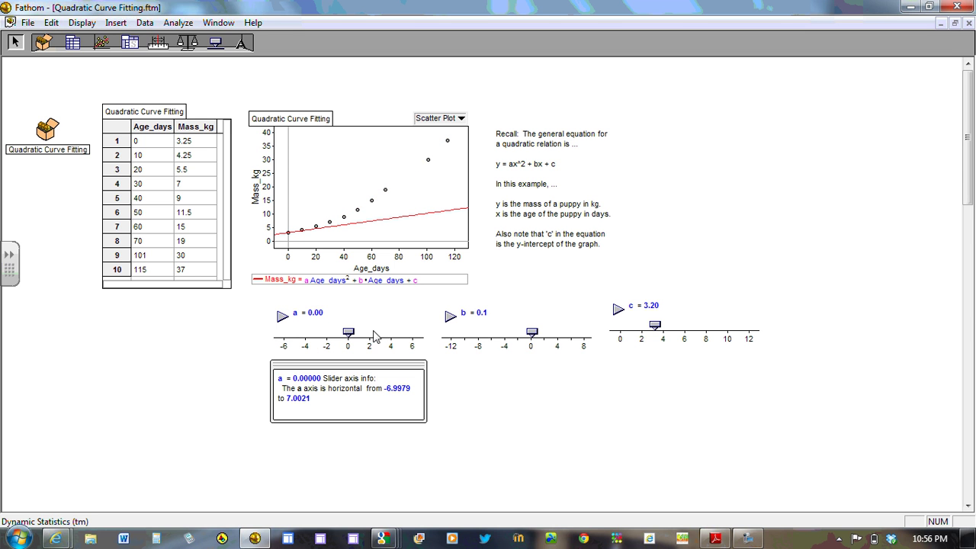
{"action": "left_click", "coordinate": [541, 321]}
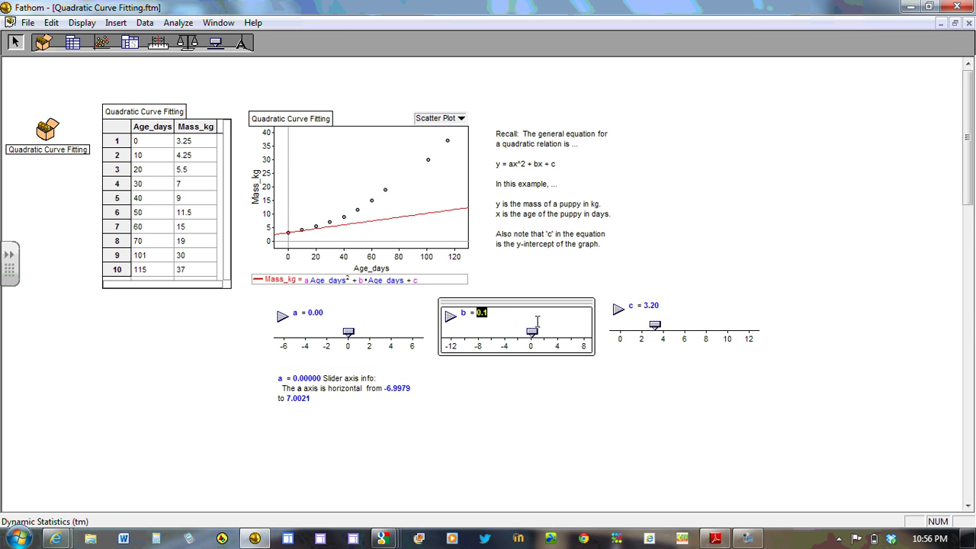
{"action": "key", "text": "Return"}
{"action": "left_click", "coordinate": [503, 343]}
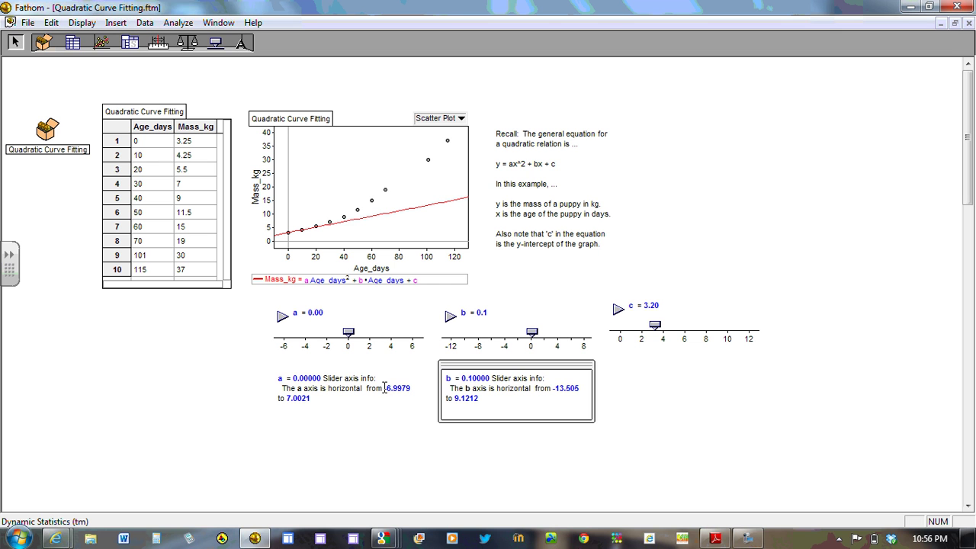
Step: Set the a slider's axis range to run from 0 to 0.002
{"action": "left_click_drag", "start_coordinate": [385, 388], "coordinate": [413, 389]}
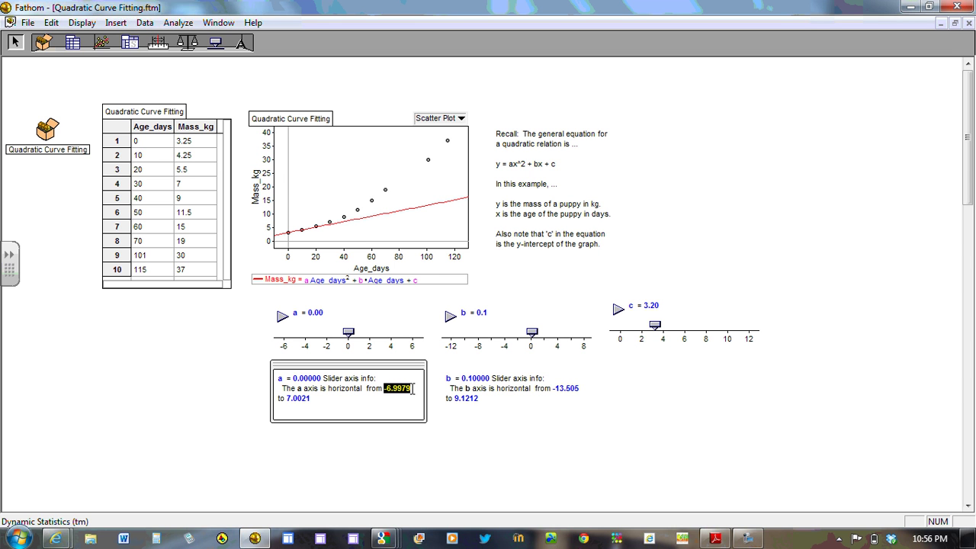
{"action": "type", "text": "0 to"}
{"action": "left_click_drag", "start_coordinate": [302, 398], "coordinate": [277, 403]}
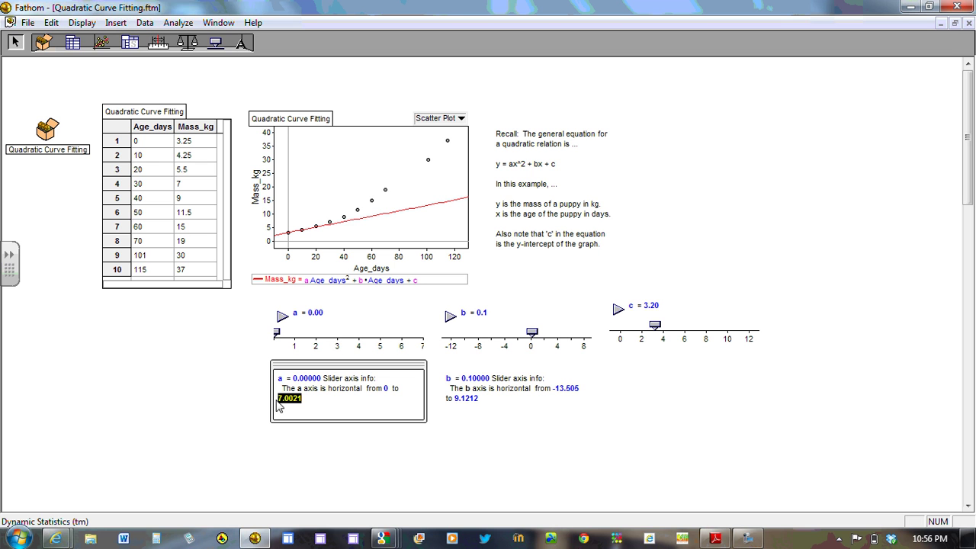
{"action": "type", "text": "0.002"}
{"action": "key", "text": "Return"}
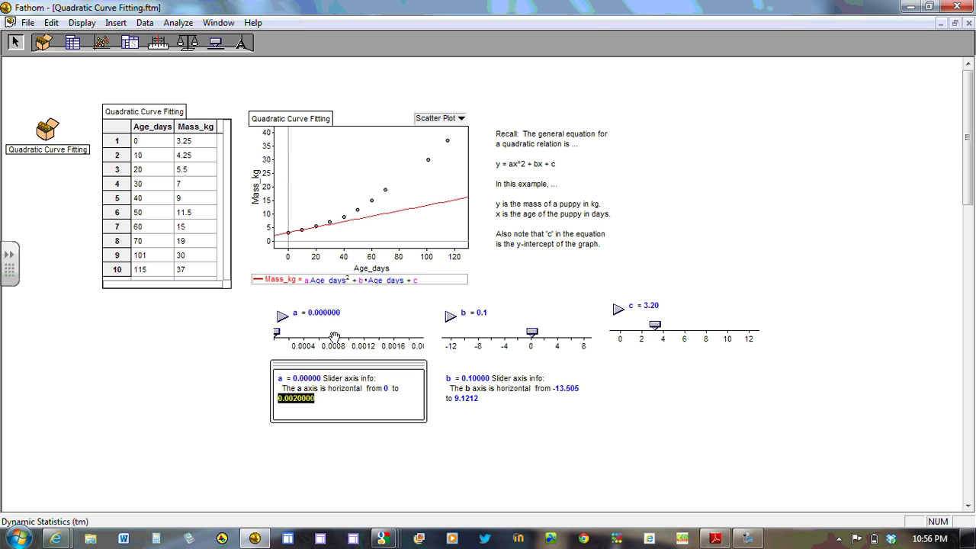
Step: Rescale a's axis and drag a to 0.00181 so the red parabola hugs the puppy points
{"action": "left_click_drag", "start_coordinate": [335, 339], "coordinate": [408, 338]}
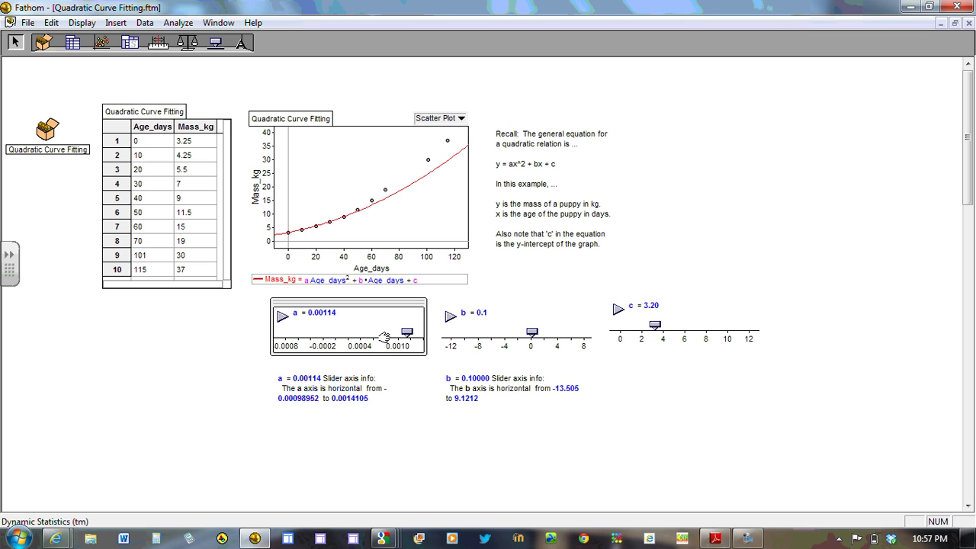
{"action": "mouse_move", "coordinate": [406, 332]}
{"action": "left_mouse_down"}
{"action": "mouse_move", "coordinate": [346, 344]}
{"action": "mouse_move", "coordinate": [400, 337]}
{"action": "left_mouse_up"}
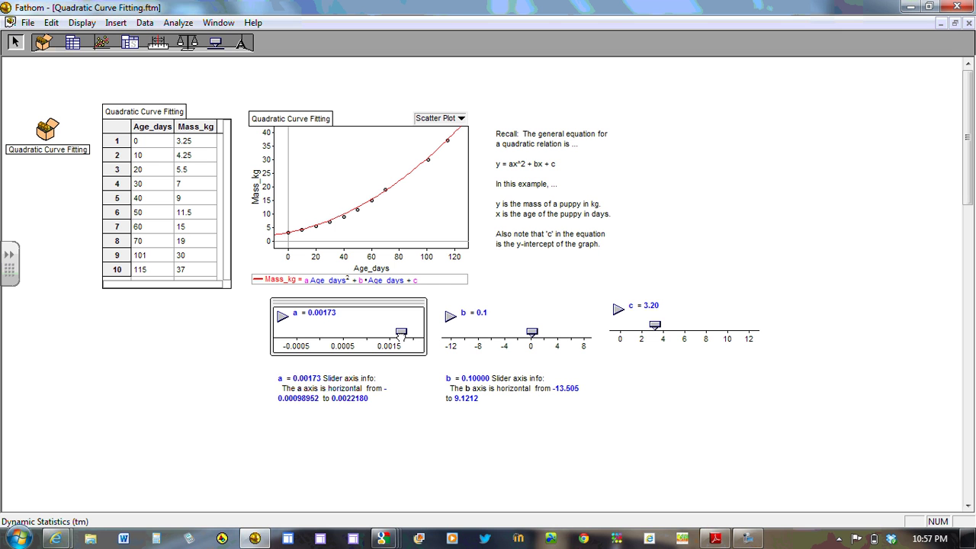
{"action": "left_click_drag", "start_coordinate": [402, 336], "coordinate": [408, 338]}
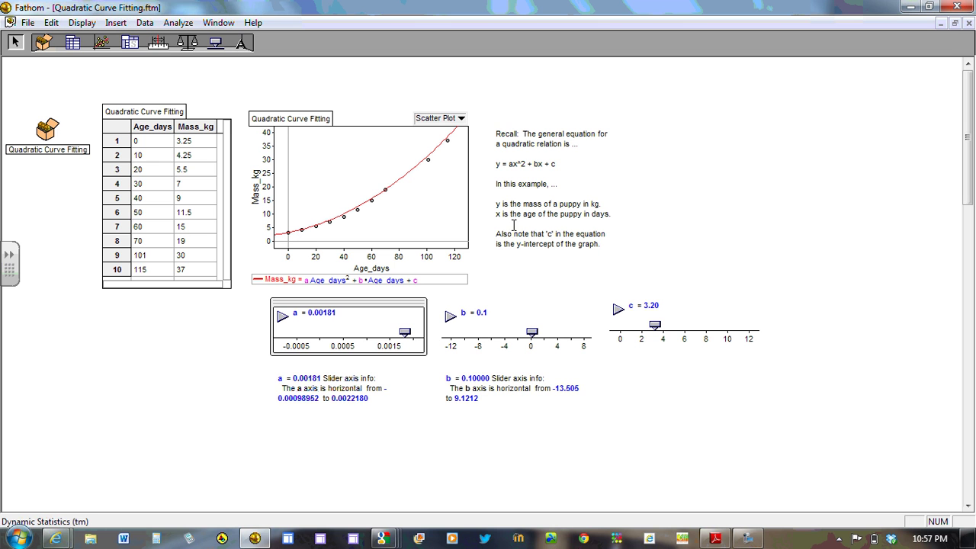
Step: Set b's slider axis range to run from 0 to 0.05
{"action": "left_click", "coordinate": [533, 391]}
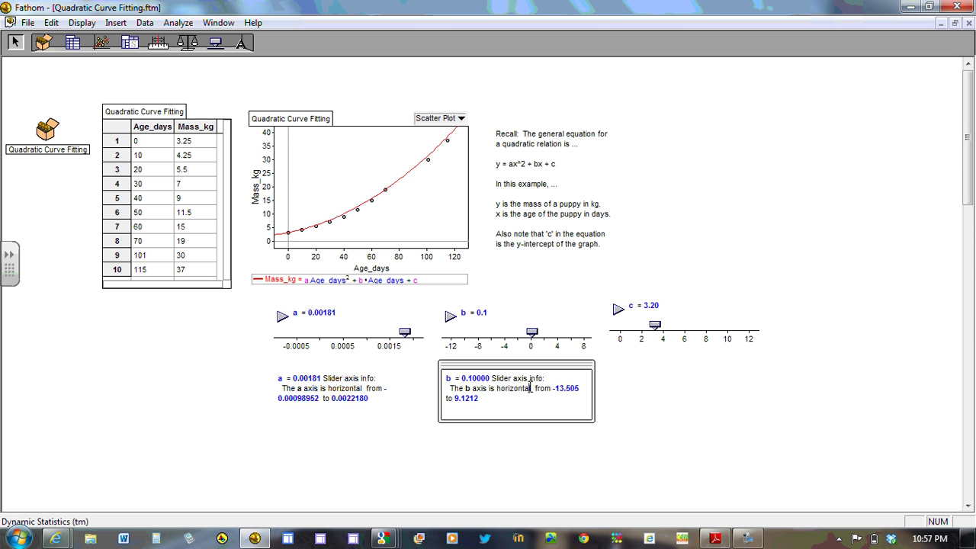
{"action": "double_click", "coordinate": [533, 391]}
{"action": "double_click", "coordinate": [566, 389]}
{"action": "type", "text": "0"}
{"action": "double_click", "coordinate": [460, 398]}
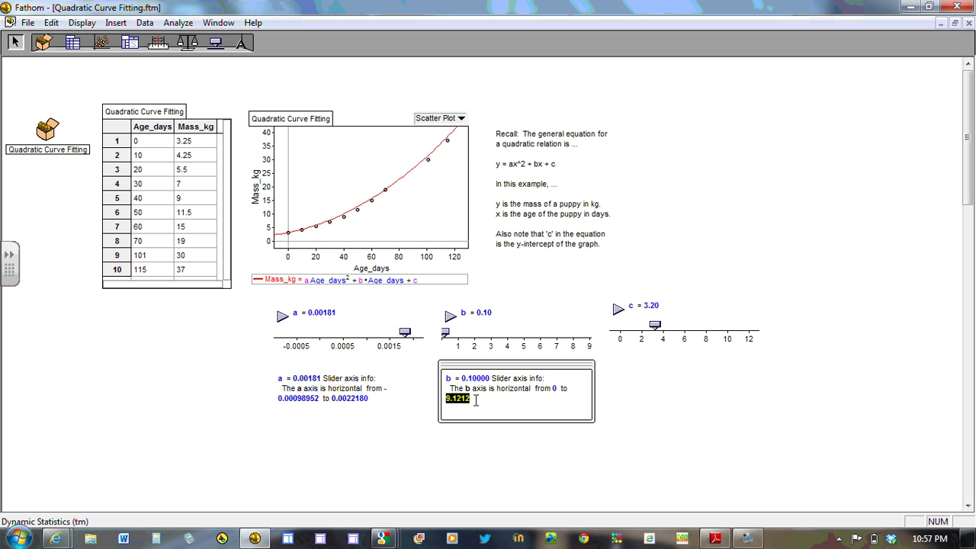
{"action": "type", "text": "0.05"}
{"action": "key", "text": "Return"}
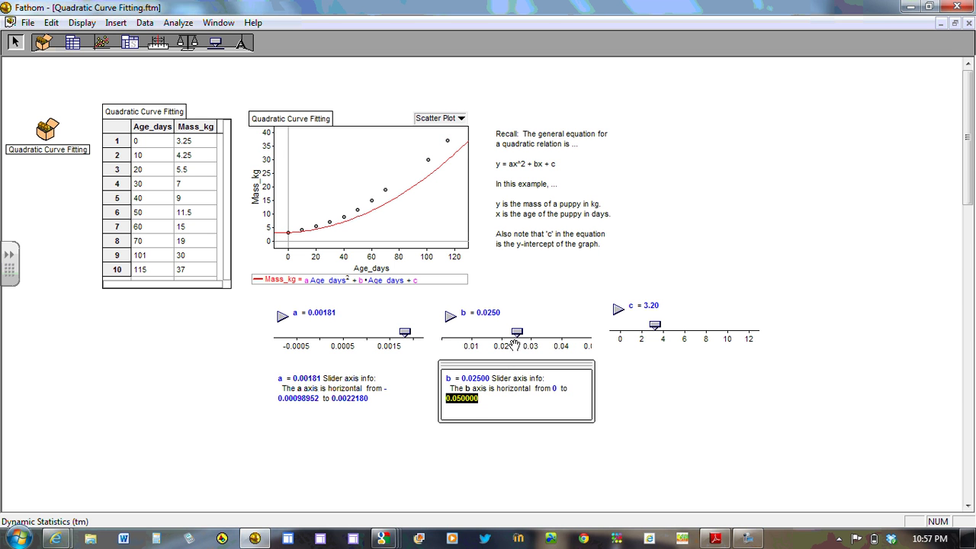
Step: Adjust b's axis and value until b reads 0.0848, passing the curve through the points
{"action": "left_click_drag", "start_coordinate": [518, 330], "coordinate": [578, 332]}
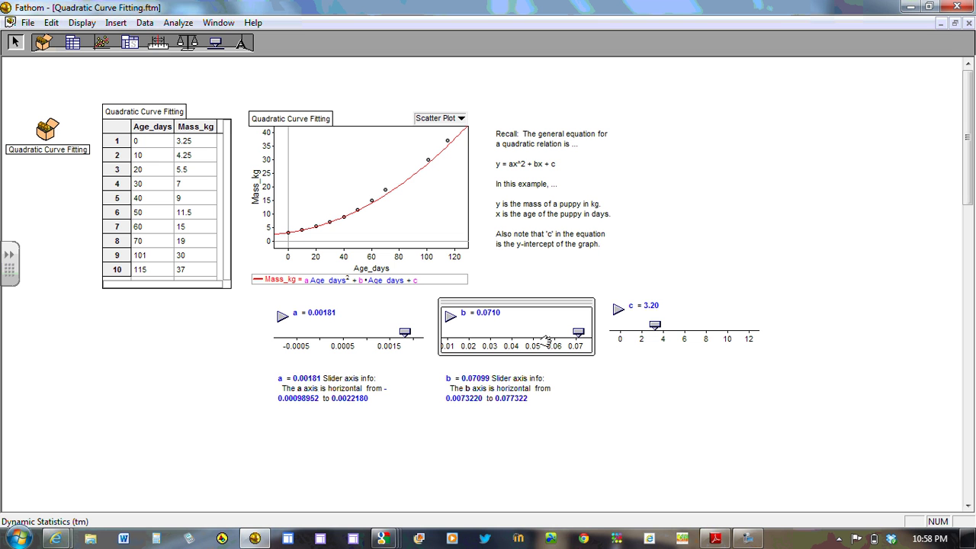
{"action": "left_click_drag", "start_coordinate": [545, 340], "coordinate": [569, 333]}
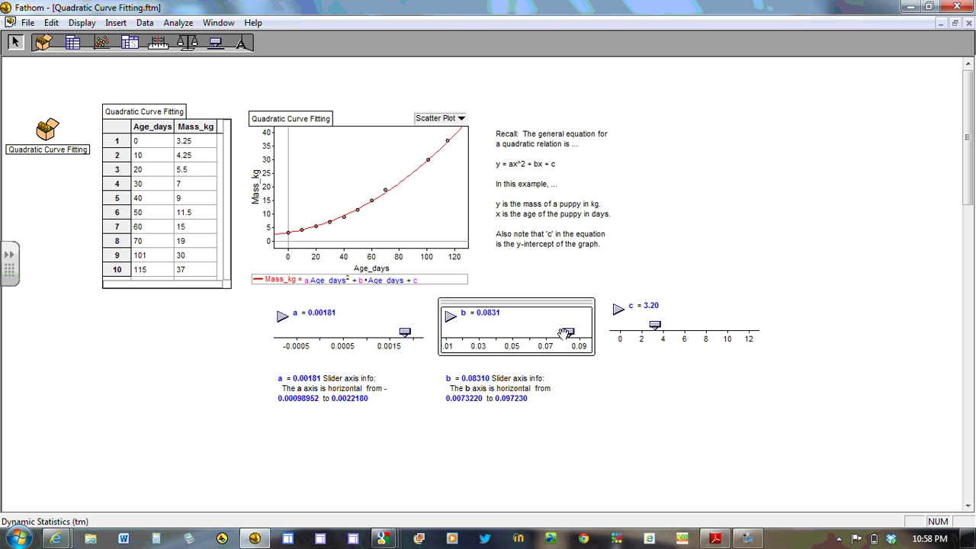
{"action": "left_click_drag", "start_coordinate": [568, 333], "coordinate": [571, 332]}
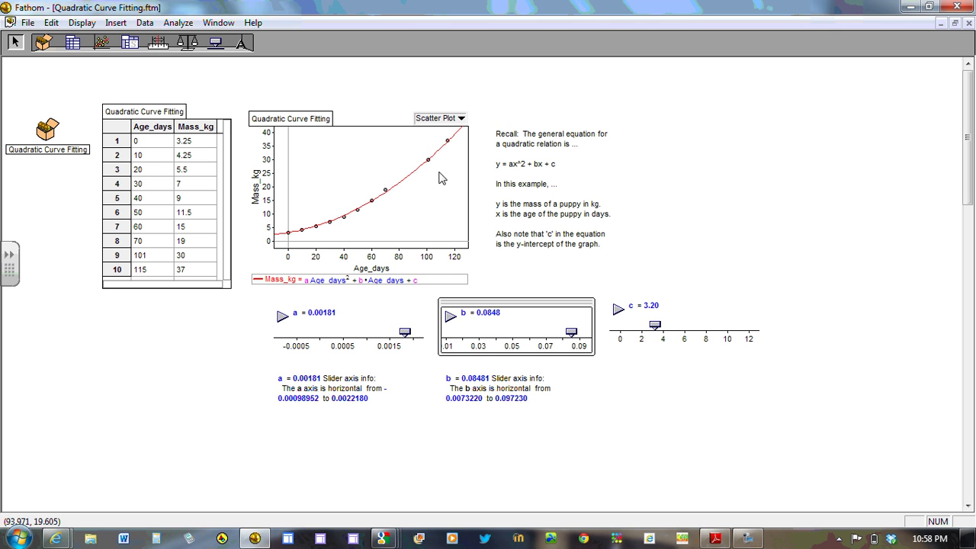
{"action": "left_click", "coordinate": [603, 419]}
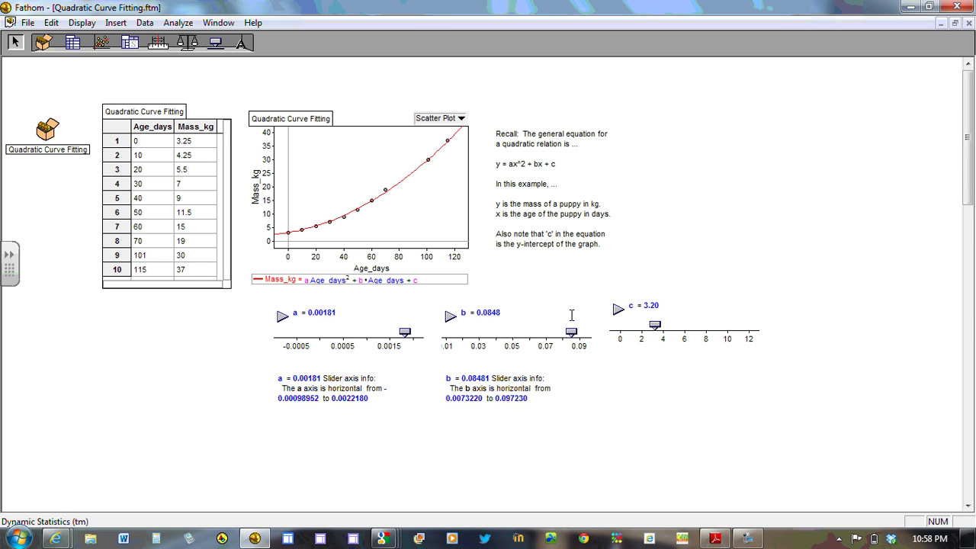
Step: Start a Plot Function on the scatter plot and move its expression dialog aside
{"action": "right_click", "coordinate": [365, 179]}
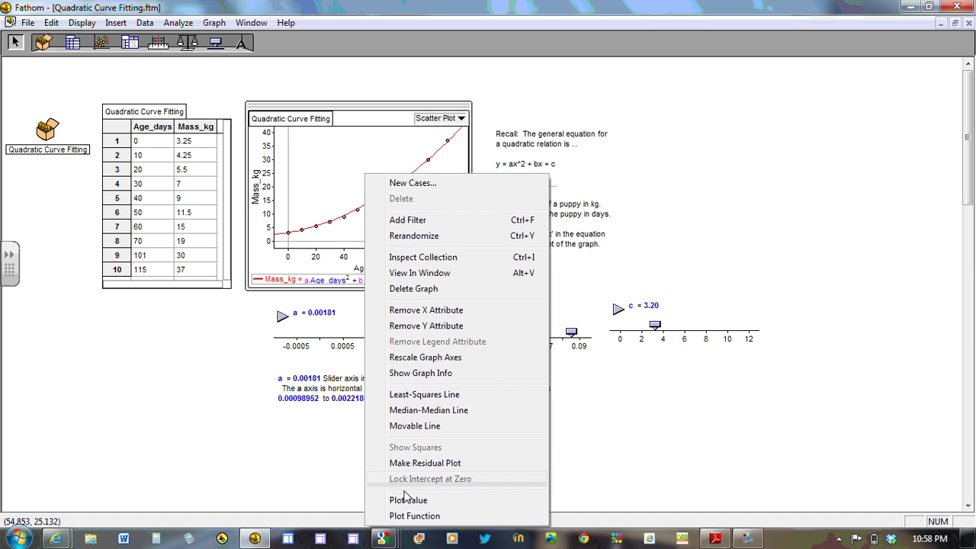
{"action": "left_click", "coordinate": [413, 516]}
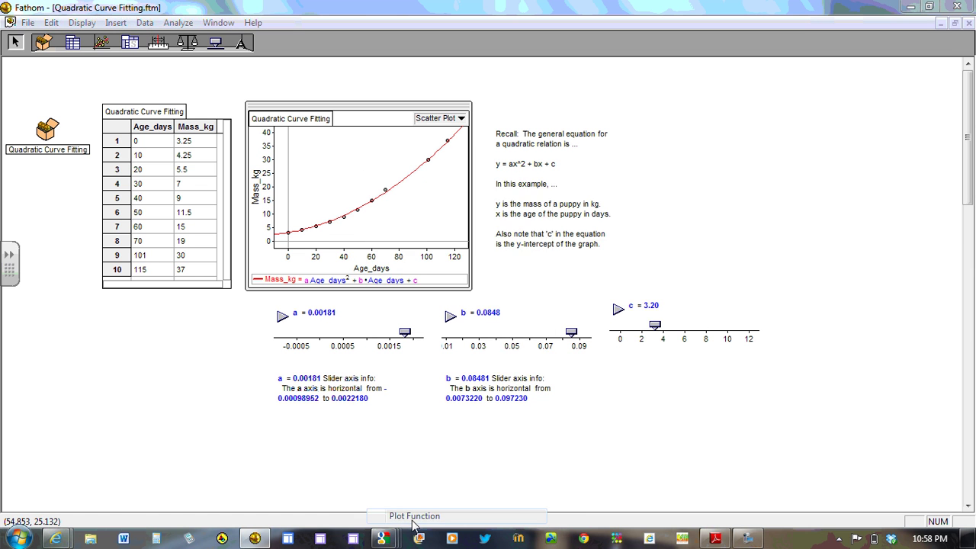
{"action": "left_click", "coordinate": [748, 539]}
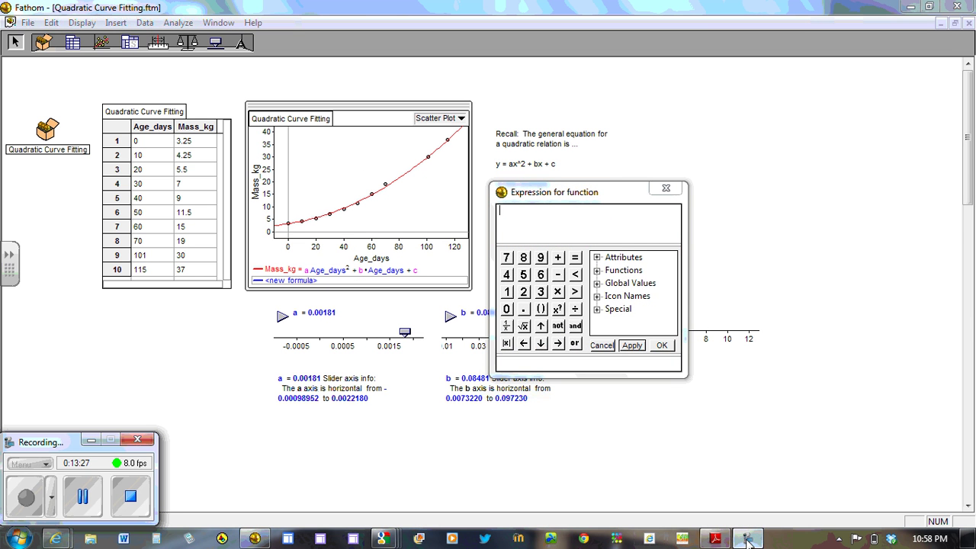
{"action": "left_click", "coordinate": [91, 440]}
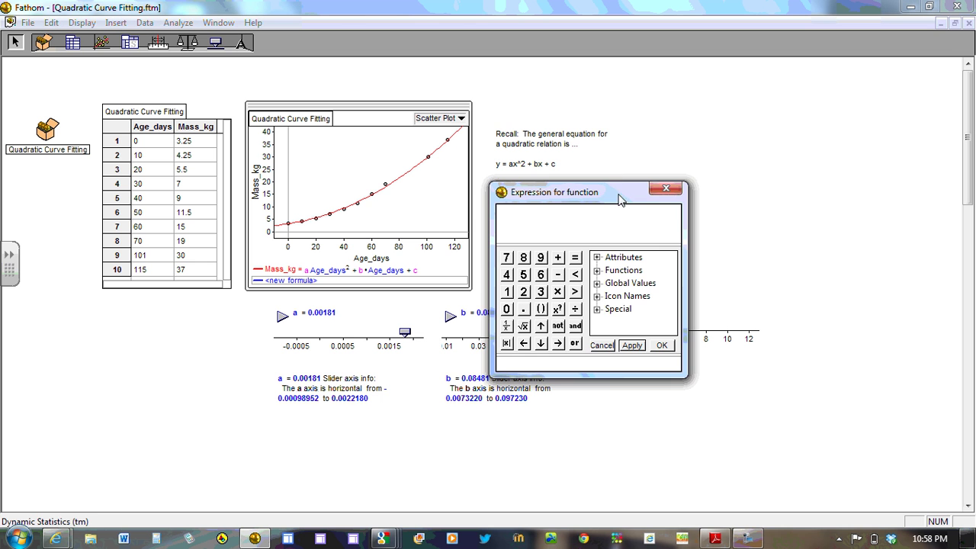
{"action": "left_click_drag", "start_coordinate": [619, 199], "coordinate": [763, 92]}
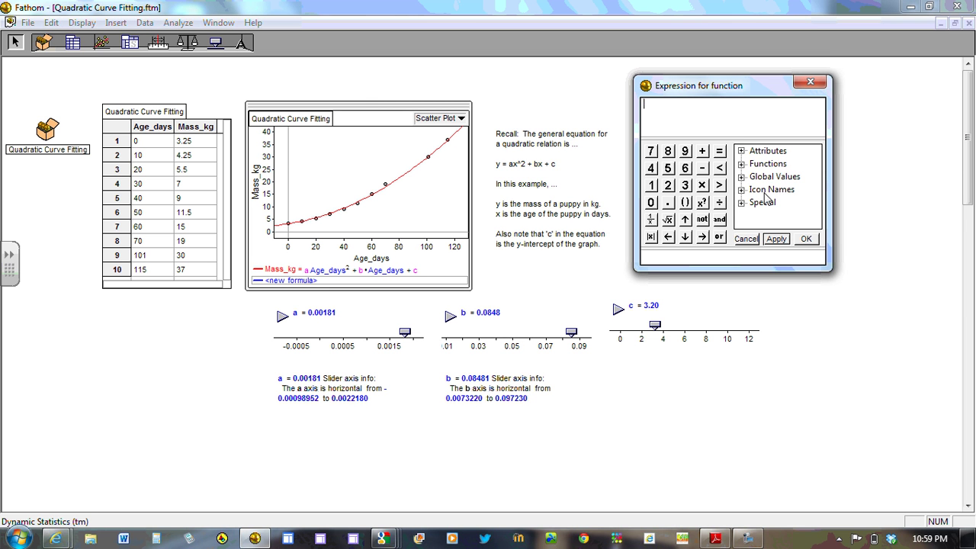
Step: Enter 0.00181Age_days² + 0.0848Age_days + 3.2 and apply it as a blue curve
{"action": "type", "text": "0.00"}
{"action": "left_click", "coordinate": [765, 202]}
{"action": "type", "text": "181•"}
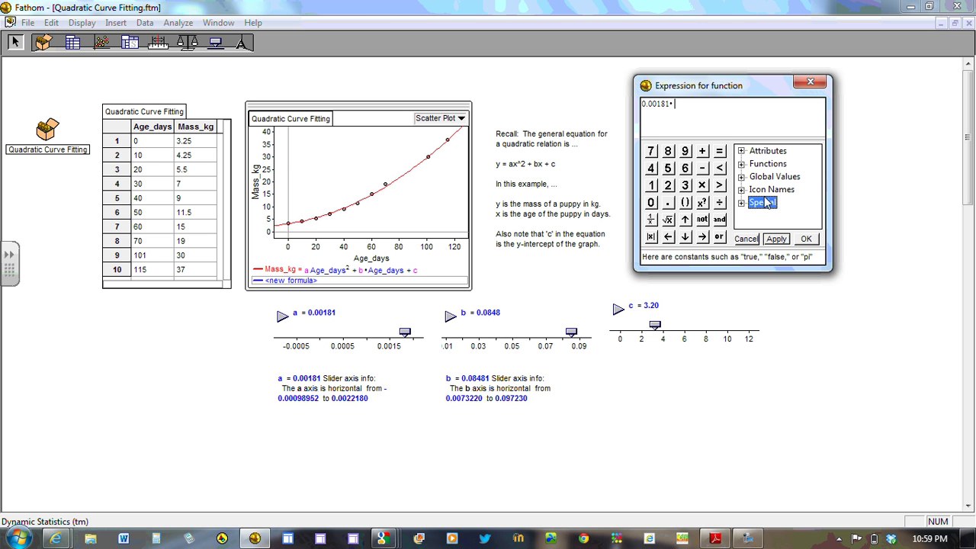
{"action": "key", "text": "BackSpace"}
{"action": "type", "text": "Age_days"}
{"action": "left_click", "coordinate": [702, 203]}
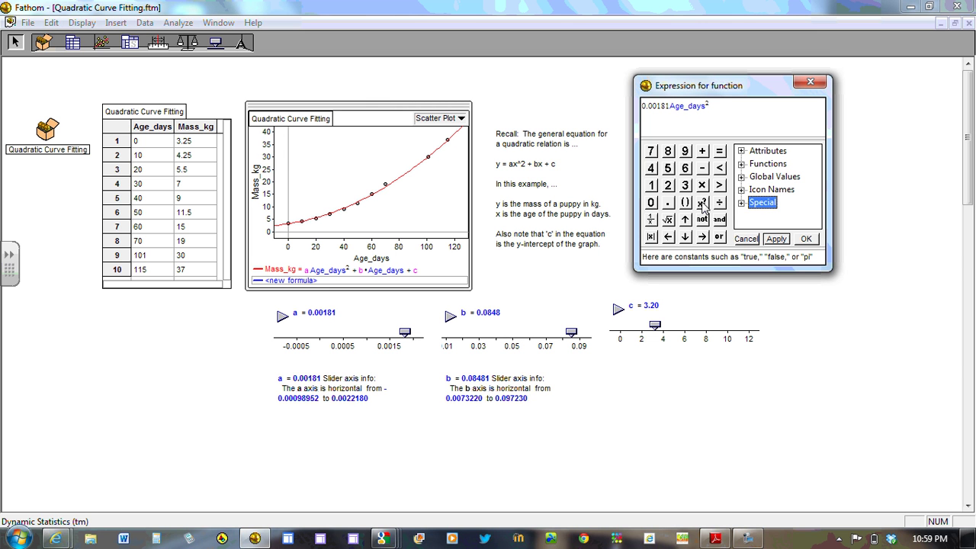
{"action": "type", "text": "+ 0.0848Age_days +"}
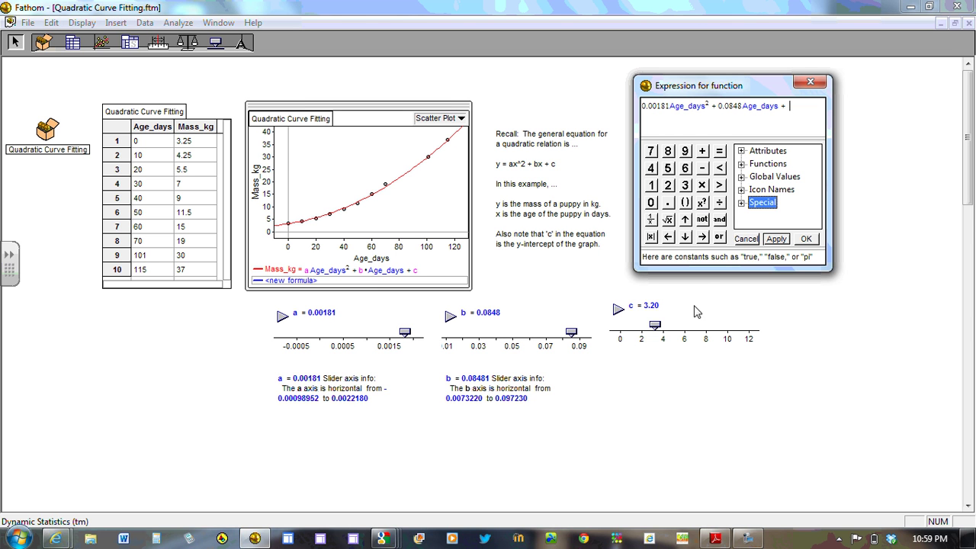
{"action": "left_click", "coordinate": [650, 312]}
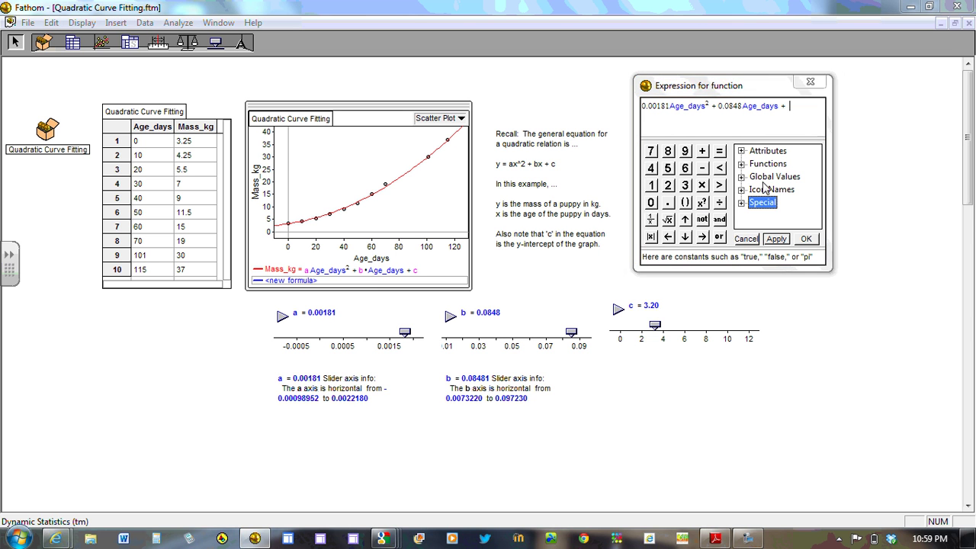
{"action": "type", "text": "3.2"}
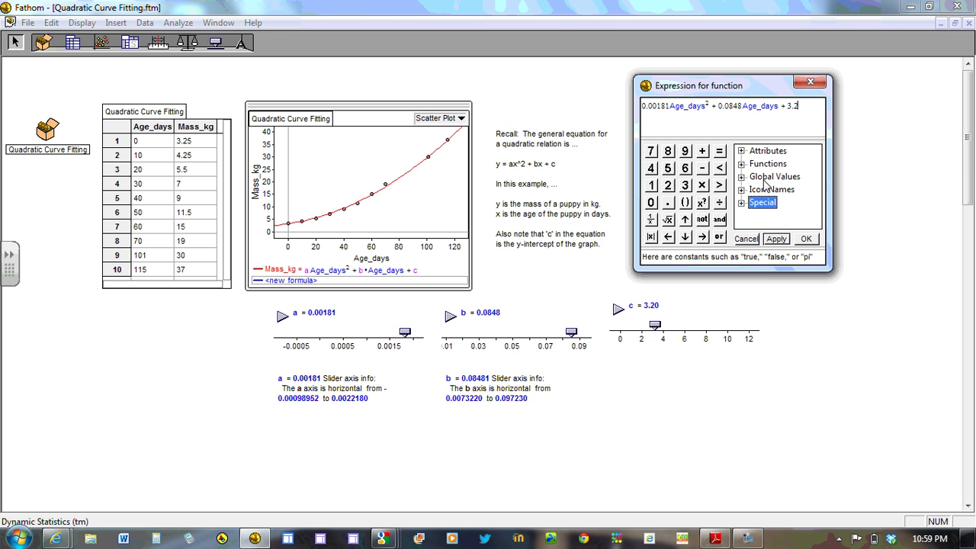
{"action": "left_click", "coordinate": [776, 239]}
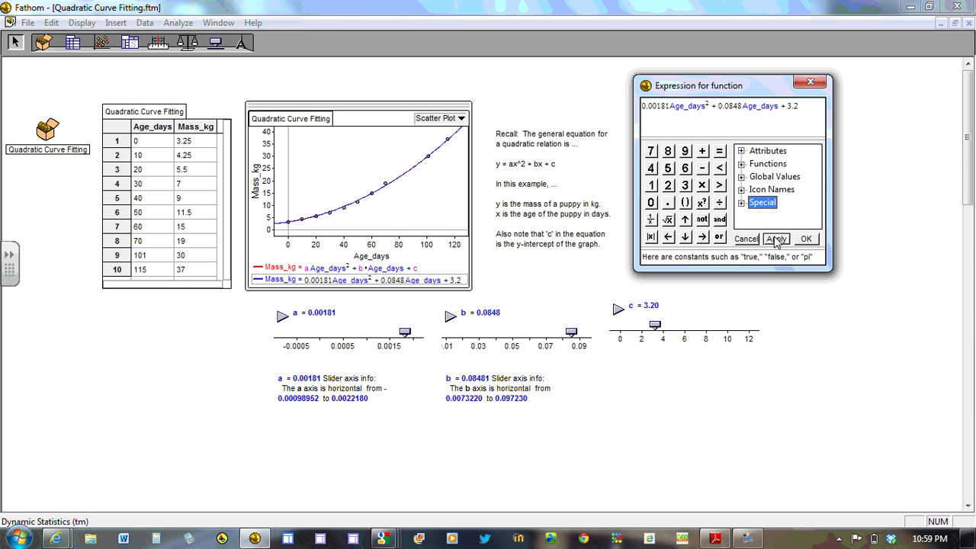
Step: Confirm the function with OK, closing the Expression for function dialog
{"action": "left_click", "coordinate": [806, 241]}
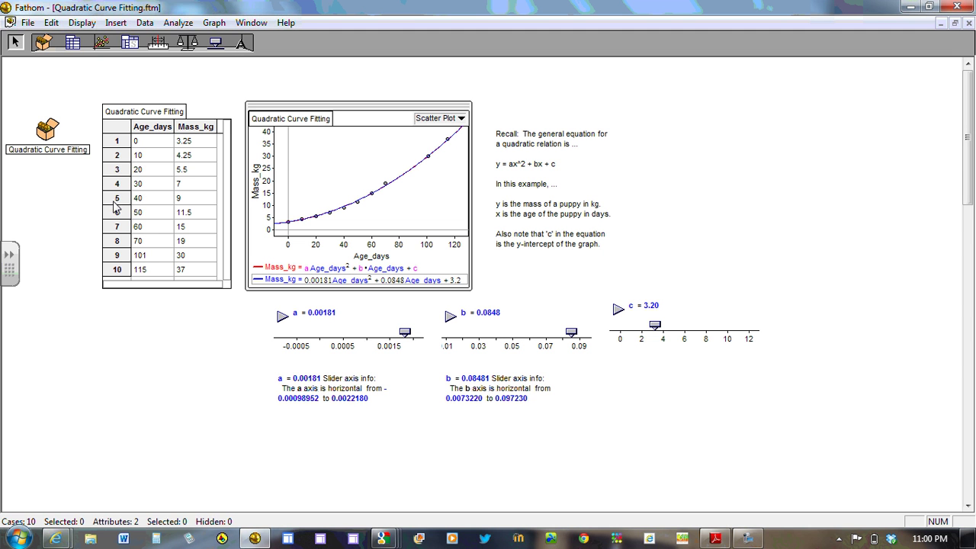
Step: Add one new case to the puppy table and enter 45 as its Age_days
{"action": "left_click", "coordinate": [116, 200]}
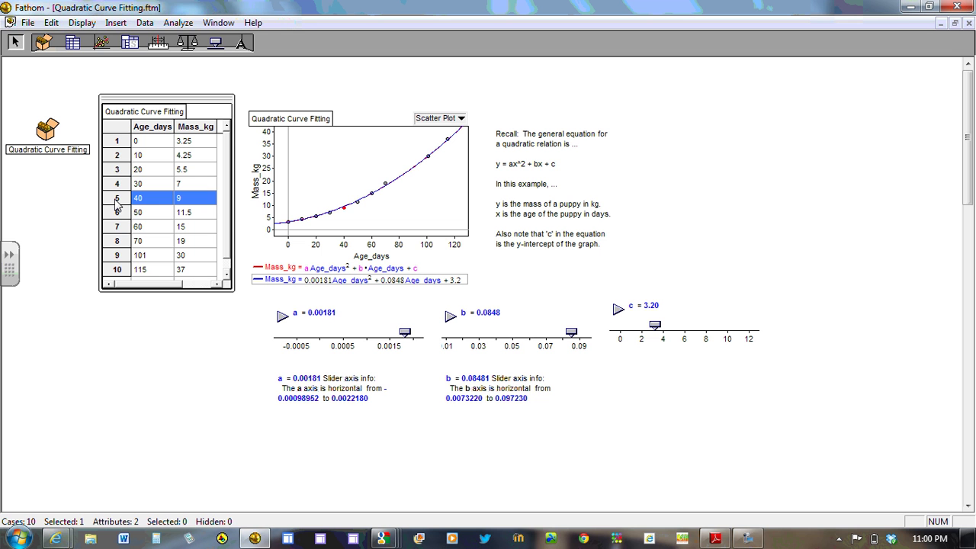
{"action": "right_click", "coordinate": [115, 200]}
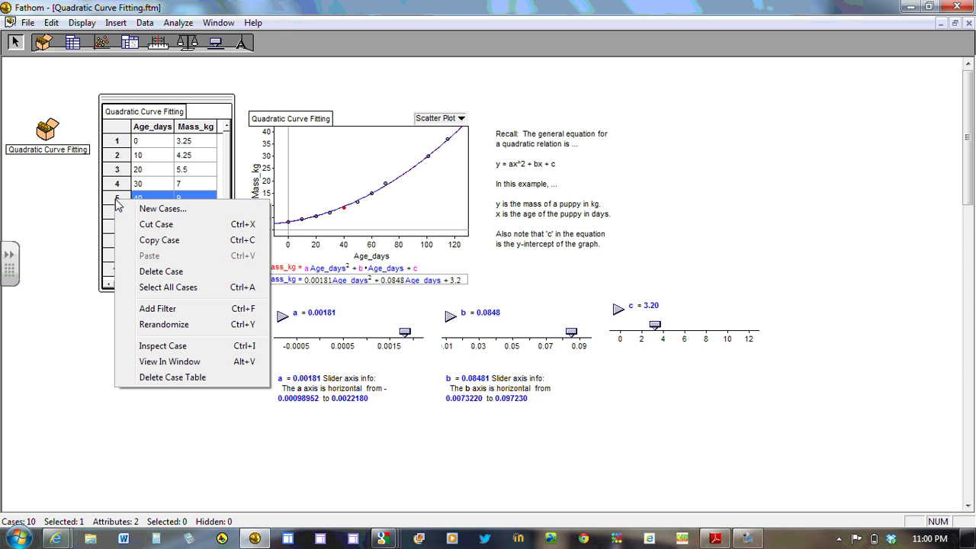
{"action": "left_click", "coordinate": [149, 212]}
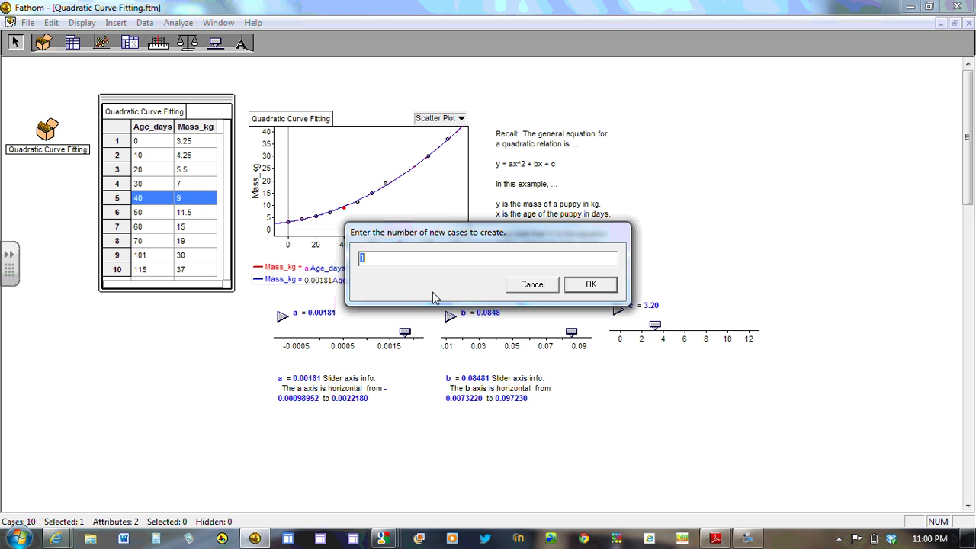
{"action": "key", "text": "Return"}
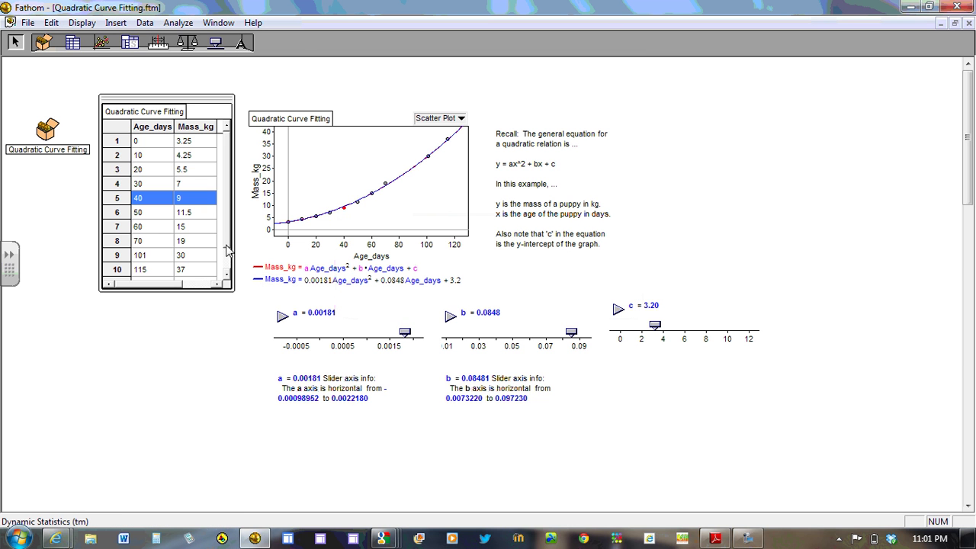
{"action": "scroll", "coordinate": [226, 250], "scroll_direction": "down", "scroll_amount": 2}
{"action": "left_click", "coordinate": [143, 260]}
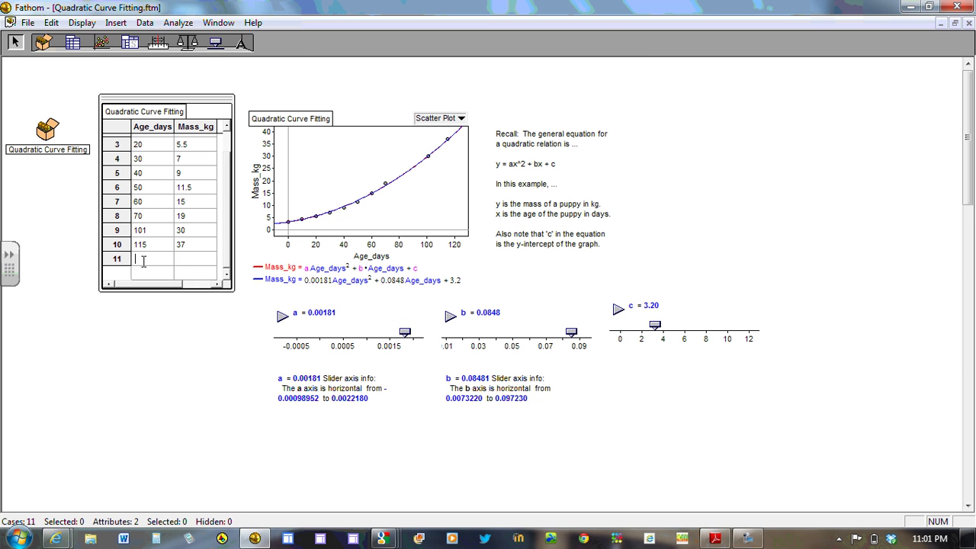
{"action": "type", "text": "45"}
Step: Plot a value line on the scatter plot at Age_days = 45
{"action": "left_click", "coordinate": [393, 212]}
{"action": "right_click", "coordinate": [394, 212]}
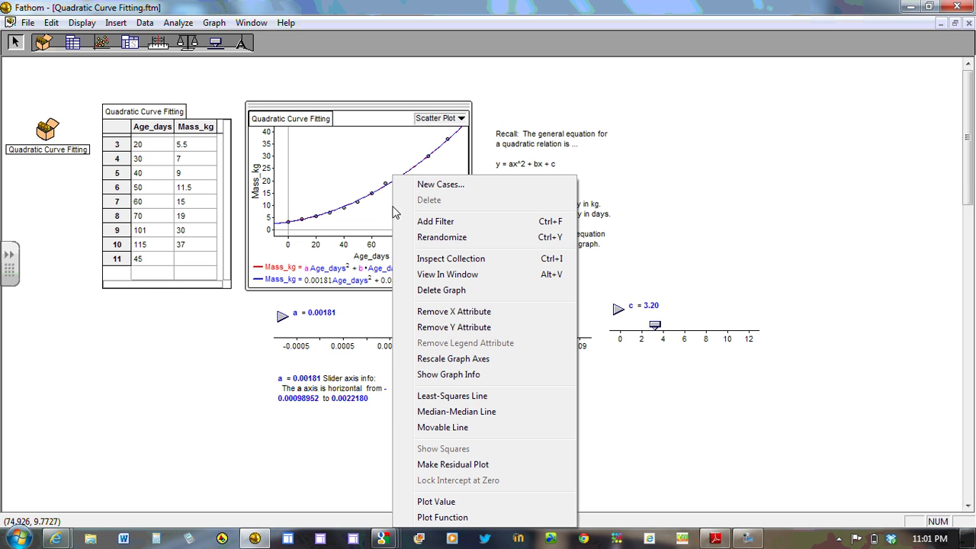
{"action": "left_click", "coordinate": [436, 502]}
{"action": "type", "text": "45"}
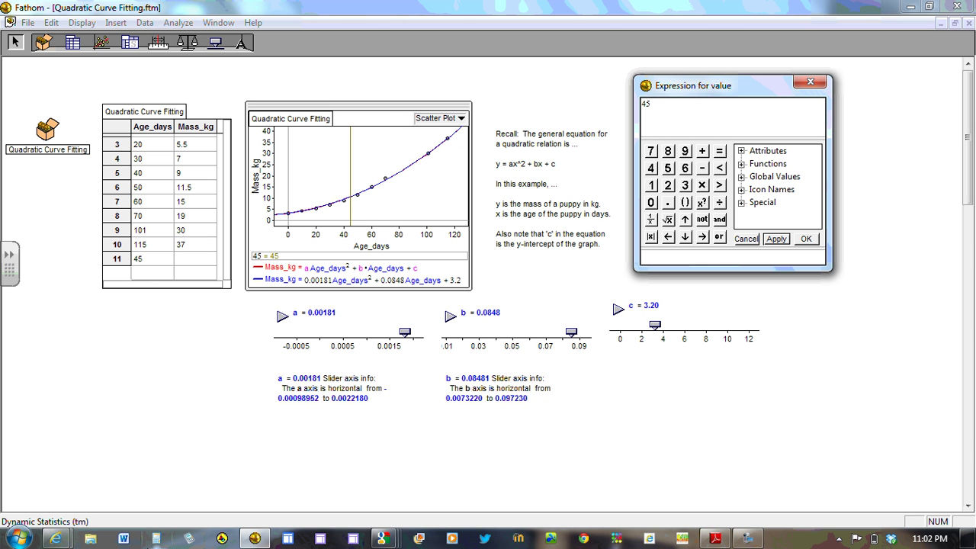
Step: In Calculator, compute 0.00181 × 45² = 3.66525, then add 0.848 × 45 for 79.98525
{"action": "left_click", "coordinate": [157, 539]}
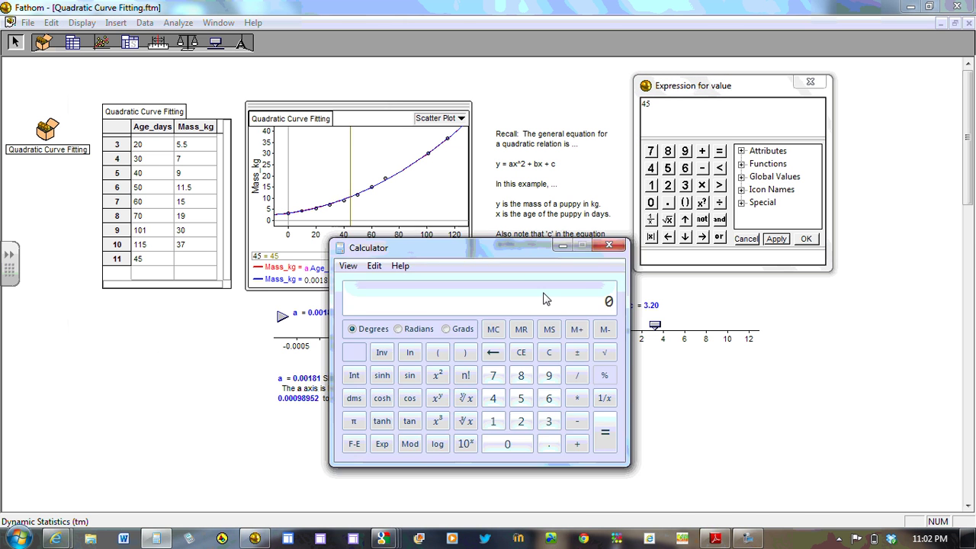
{"action": "left_click_drag", "start_coordinate": [496, 252], "coordinate": [424, 317]}
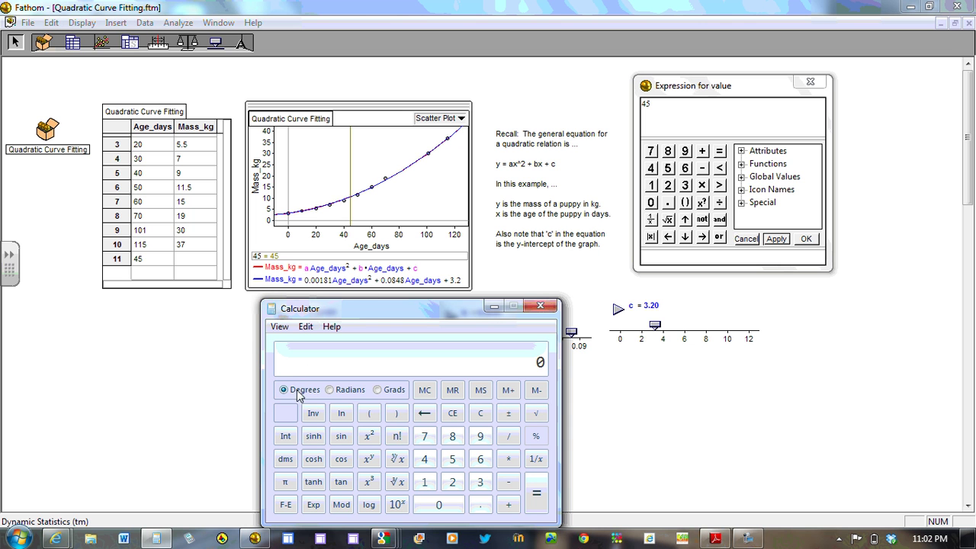
{"action": "type", "text": ".0018"}
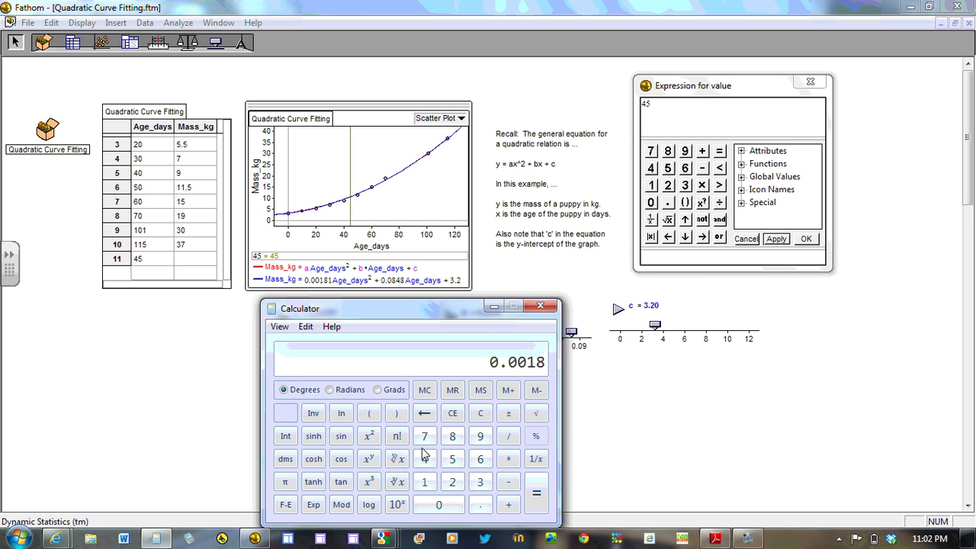
{"action": "type", "text": "1 * "}
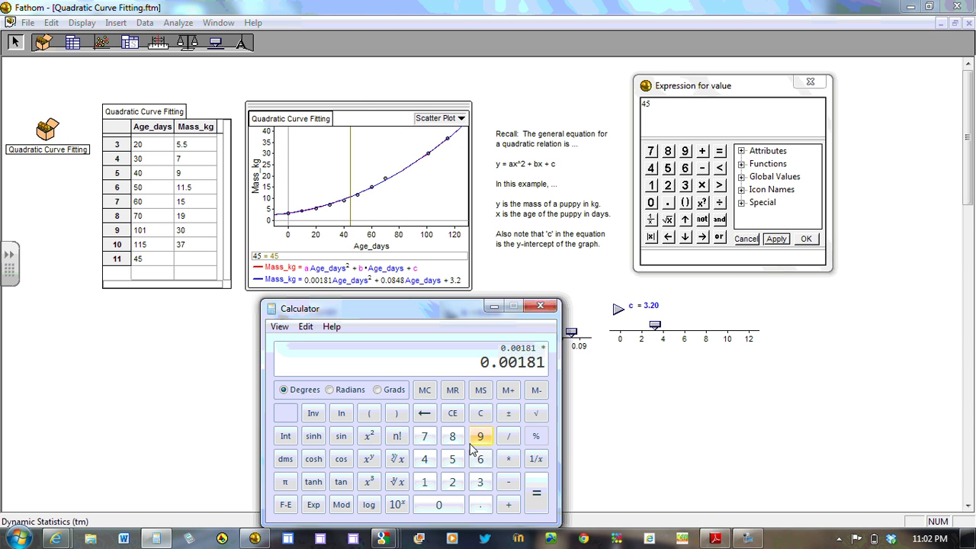
{"action": "type", "text": "45"}
{"action": "left_click", "coordinate": [370, 438]}
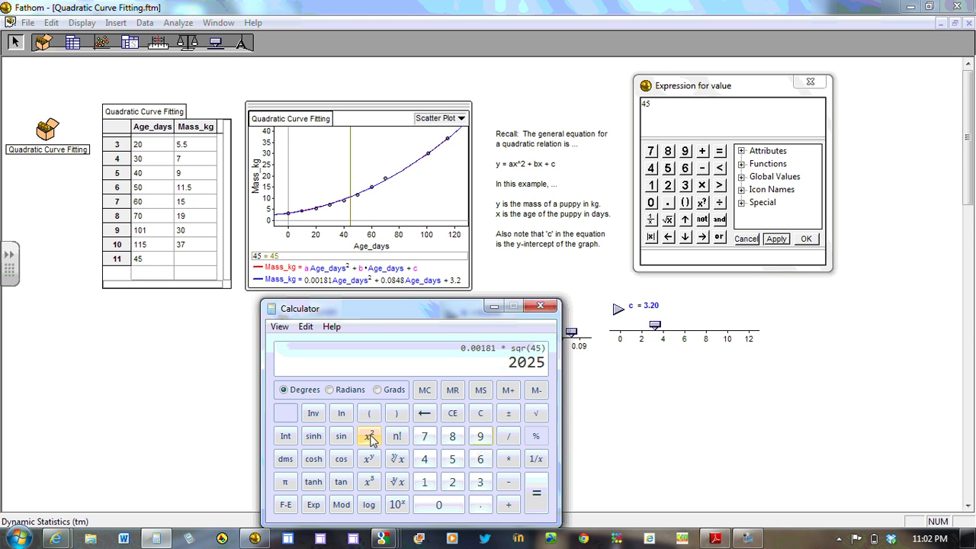
{"action": "key", "text": "Return"}
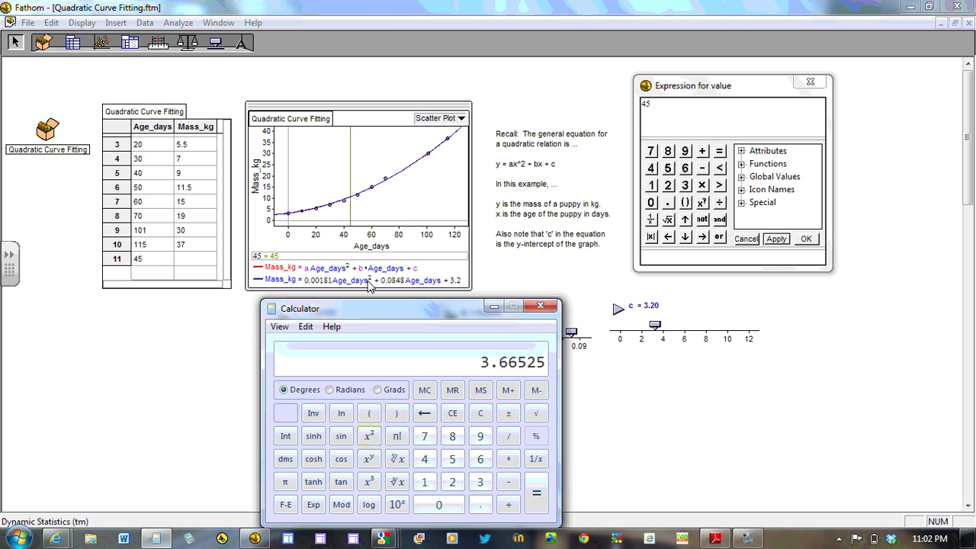
{"action": "key", "text": "plus"}
{"action": "type", "text": "0."}
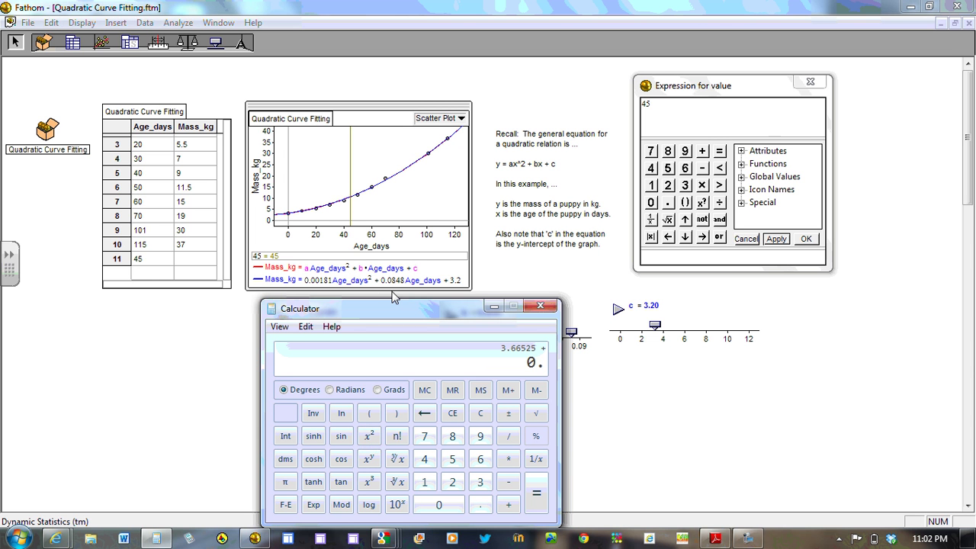
{"action": "type", "text": "848 "}
{"action": "type", "text": "* "}
{"action": "type", "text": "45"}
{"action": "key", "text": "Return"}
{"action": "key", "text": "Return"}
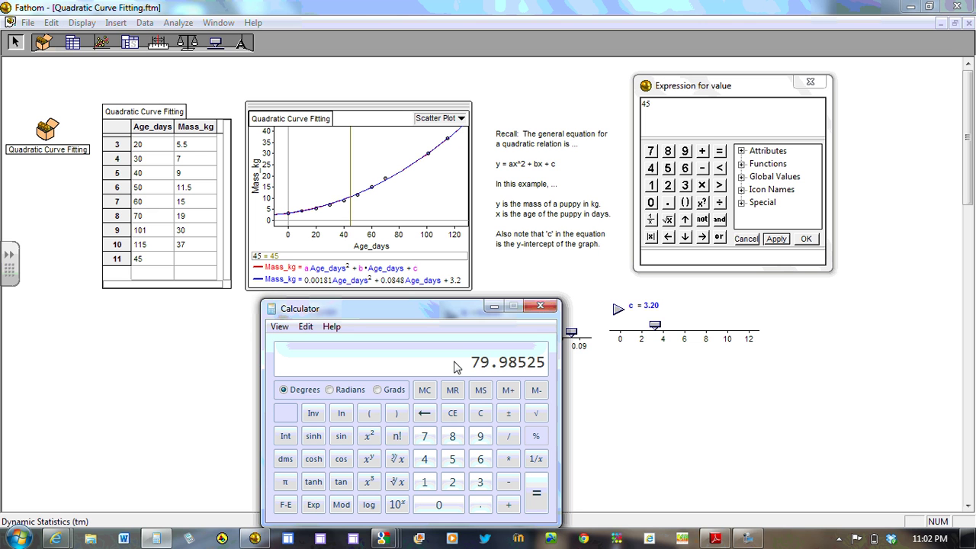
Step: Clear the calculator and compute 0.00181 × 45 × 45 = 3.66525
{"action": "left_click", "coordinate": [479, 414]}
{"action": "type", "text": ".00181*45"}
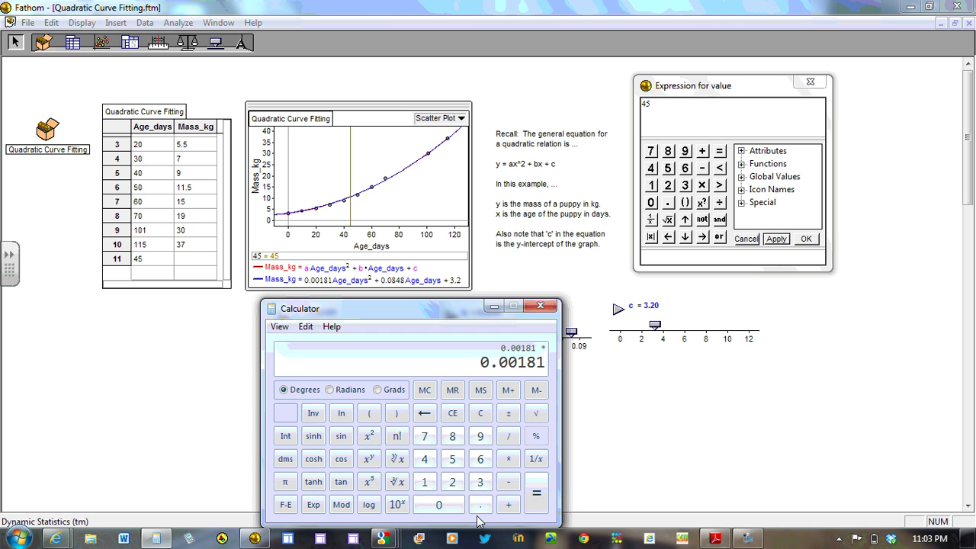
{"action": "key", "text": "Return"}
{"action": "type", "text": "*45"}
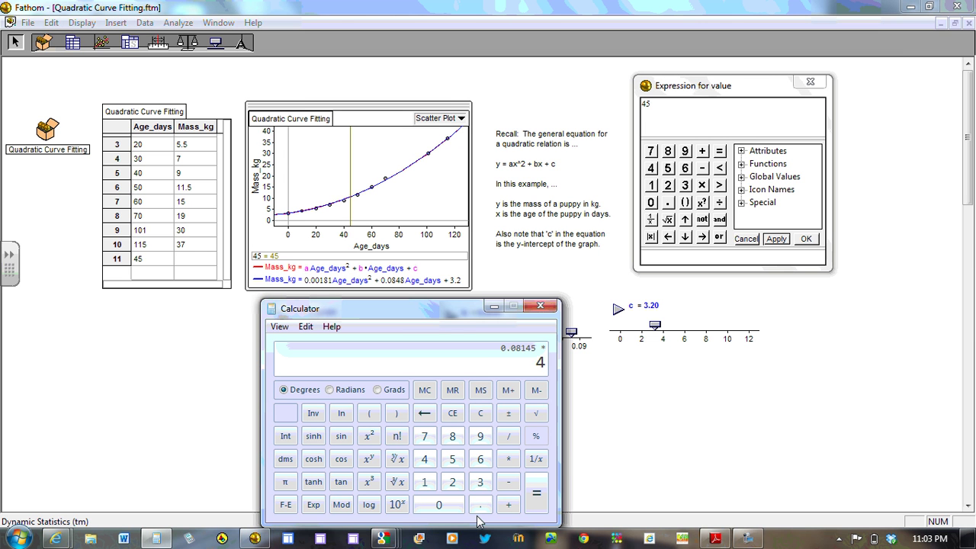
{"action": "key", "text": "Return"}
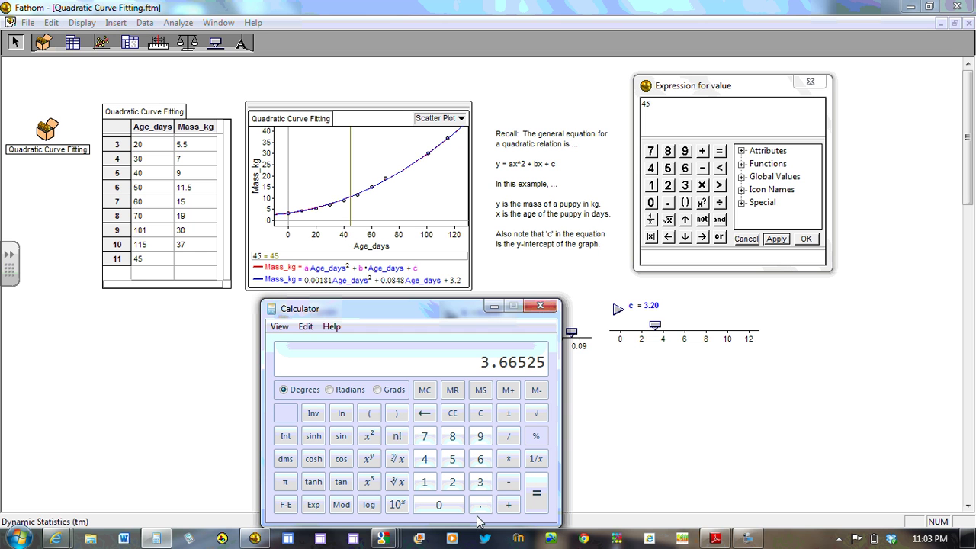
Step: Add (0.0848 × 45) and 3.2 to reach the predicted mass of 10.68125
{"action": "type", "text": "+"}
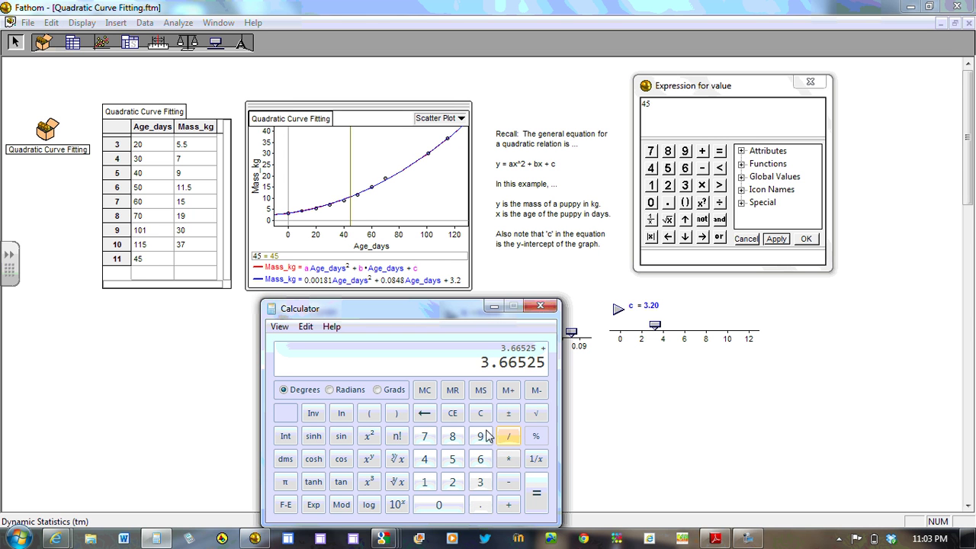
{"action": "left_click", "coordinate": [371, 414]}
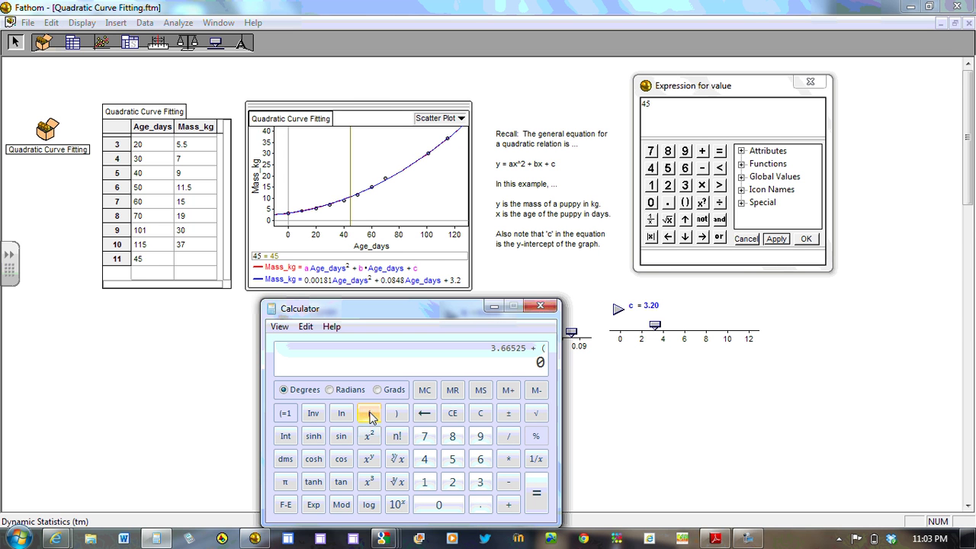
{"action": "type", "text": ".0"}
{"action": "type", "text": "848 "}
{"action": "type", "text": "* "}
{"action": "type", "text": "45"}
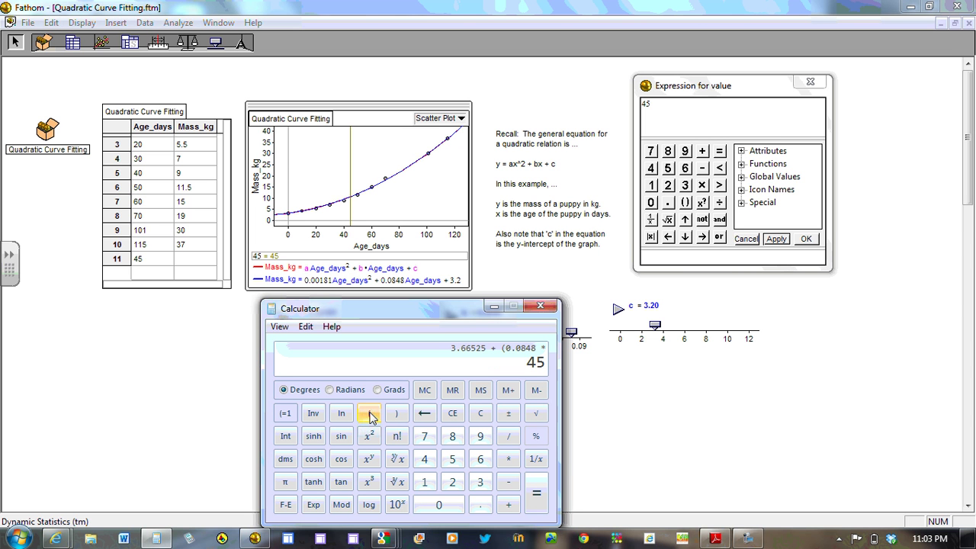
{"action": "left_click", "coordinate": [397, 415]}
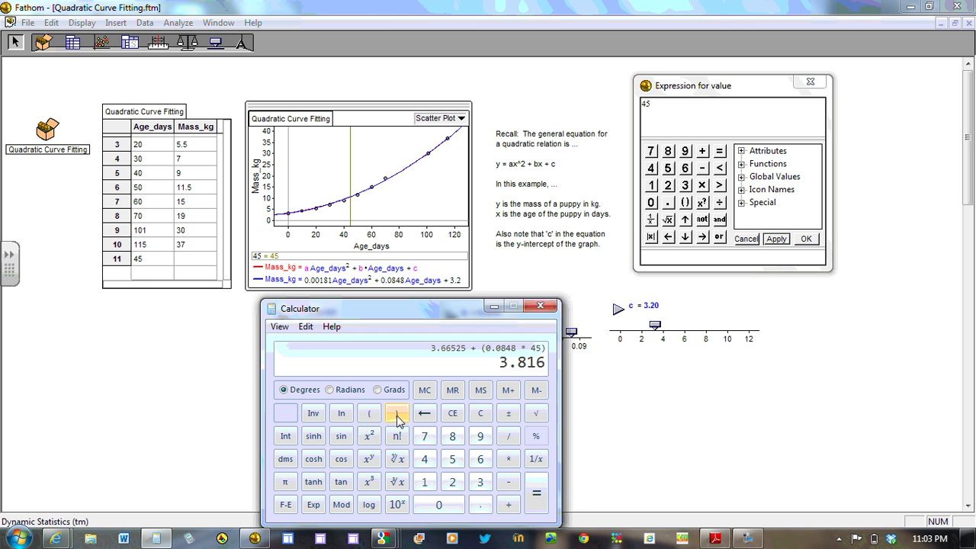
{"action": "key", "text": "Return"}
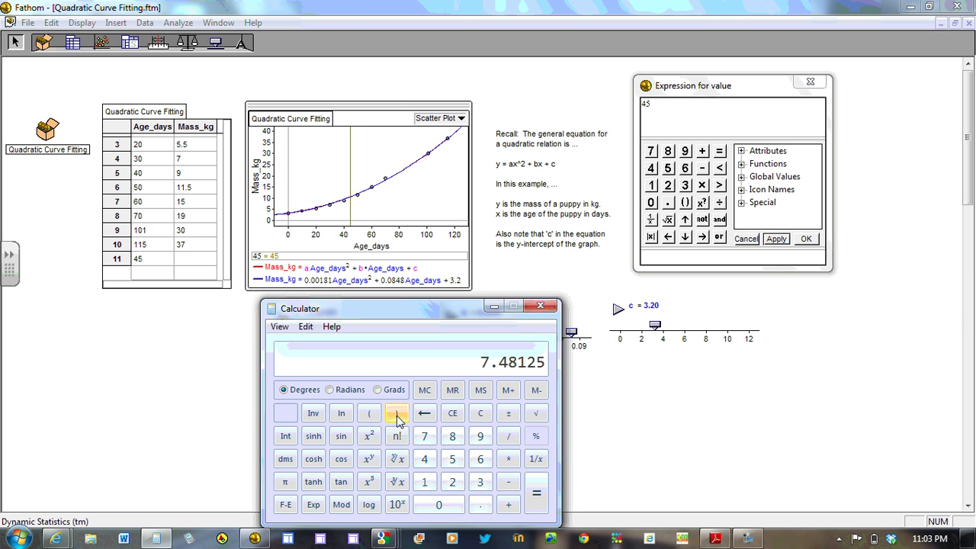
{"action": "type", "text": "+3.2"}
{"action": "key", "text": "Return"}
Step: Accept the plotted Age_days value of 45, then enter 10.68 in case 11's Mass_kg cell
{"action": "left_click", "coordinate": [185, 265]}
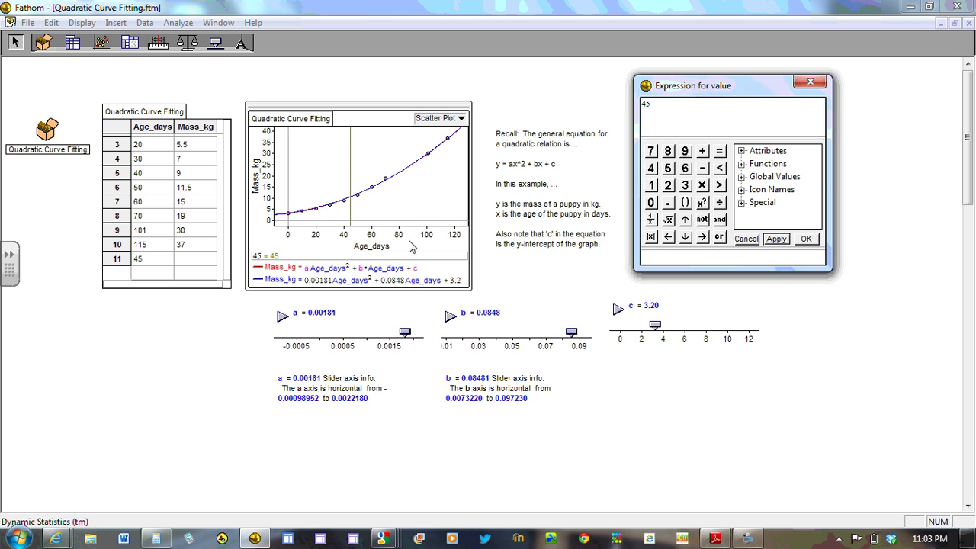
{"action": "left_click", "coordinate": [806, 239]}
{"action": "left_click", "coordinate": [192, 260]}
{"action": "type", "text": "10"}
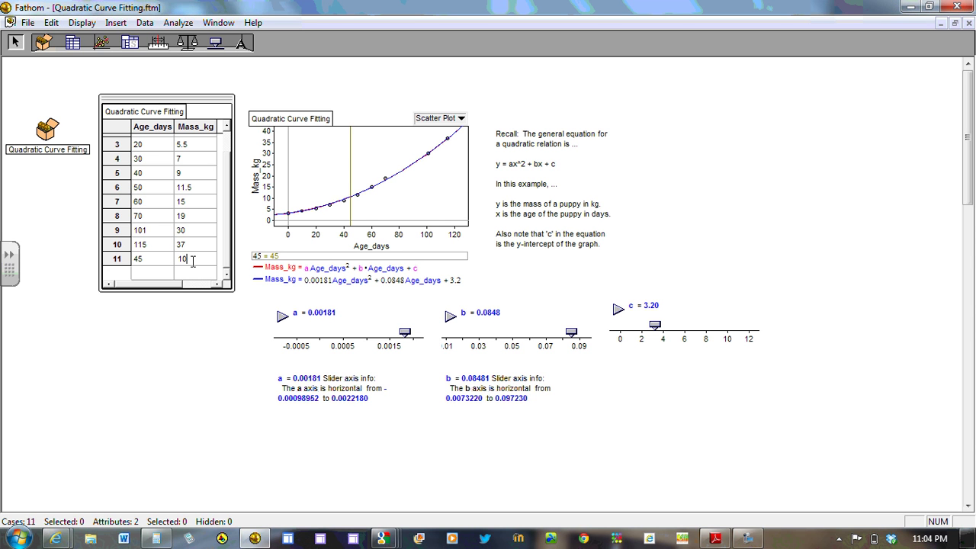
{"action": "type", "text": ".68"}
{"action": "key", "text": "Return"}
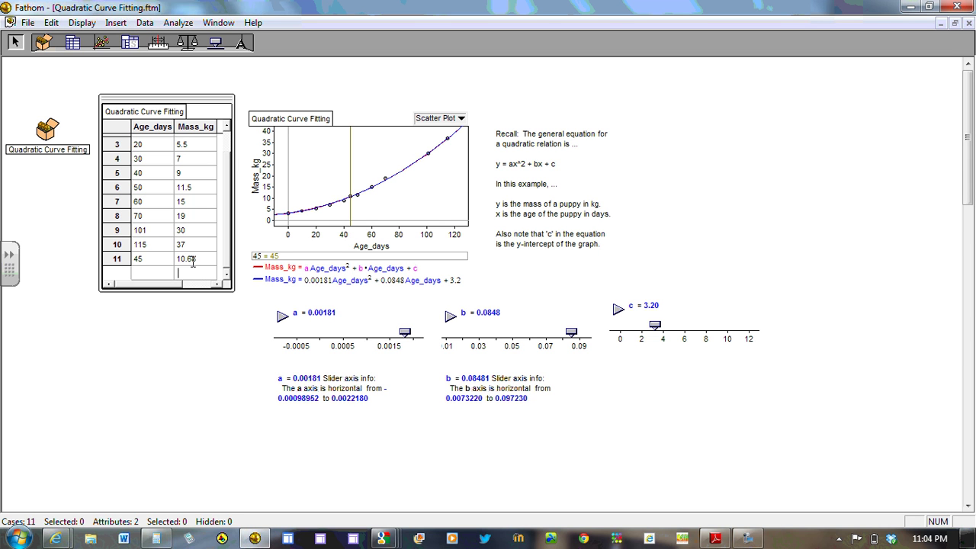